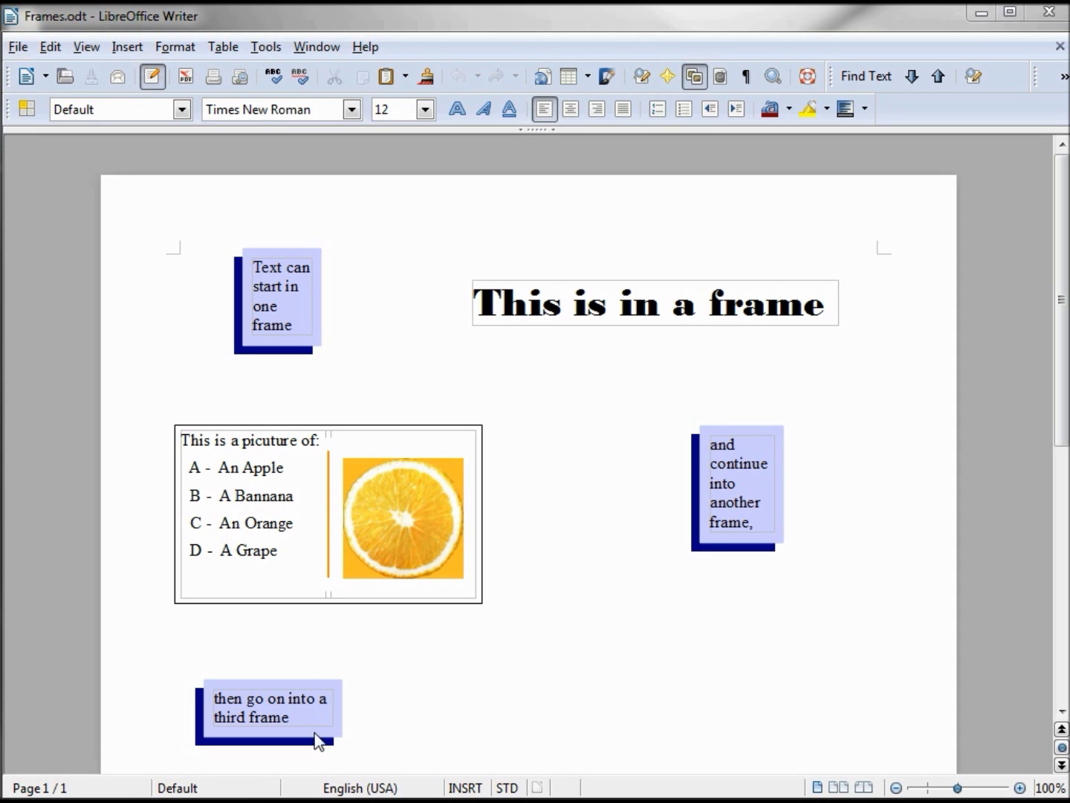
Step: Resize the first linked frame larger and smaller, then widen the middle frame to reflow the text
left_click(318, 350)
left_click_drag(321, 354, 391, 388)
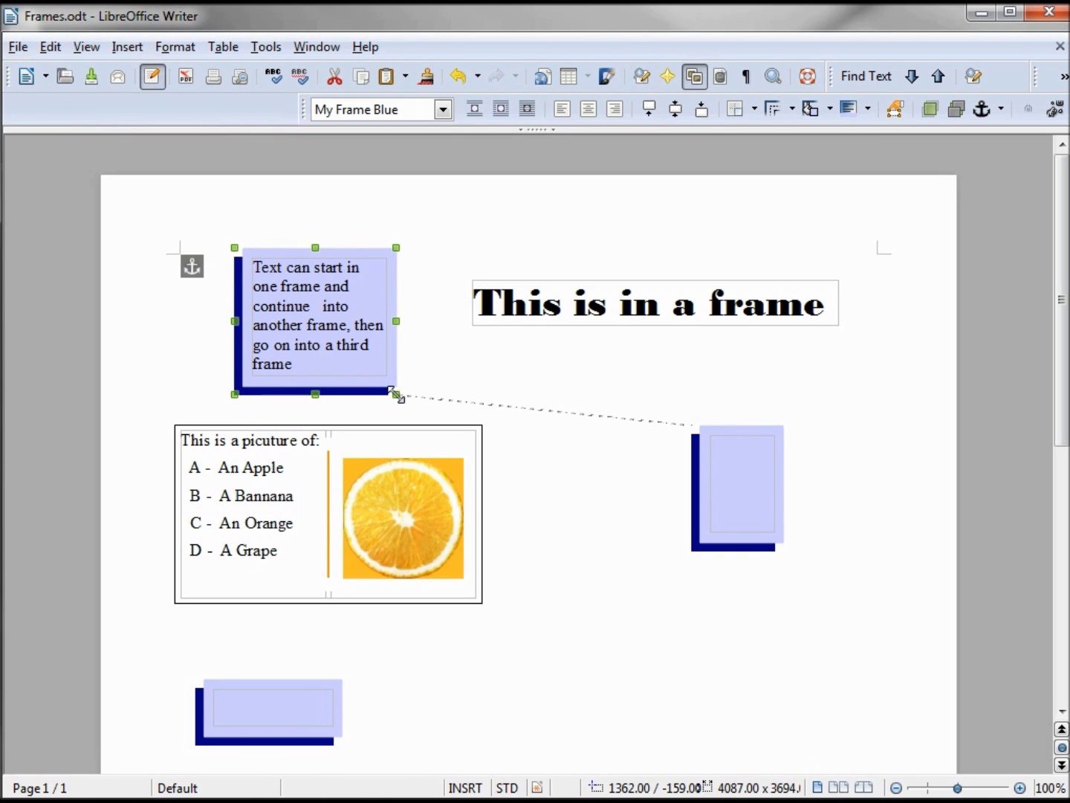
left_click_drag(395, 393, 349, 364)
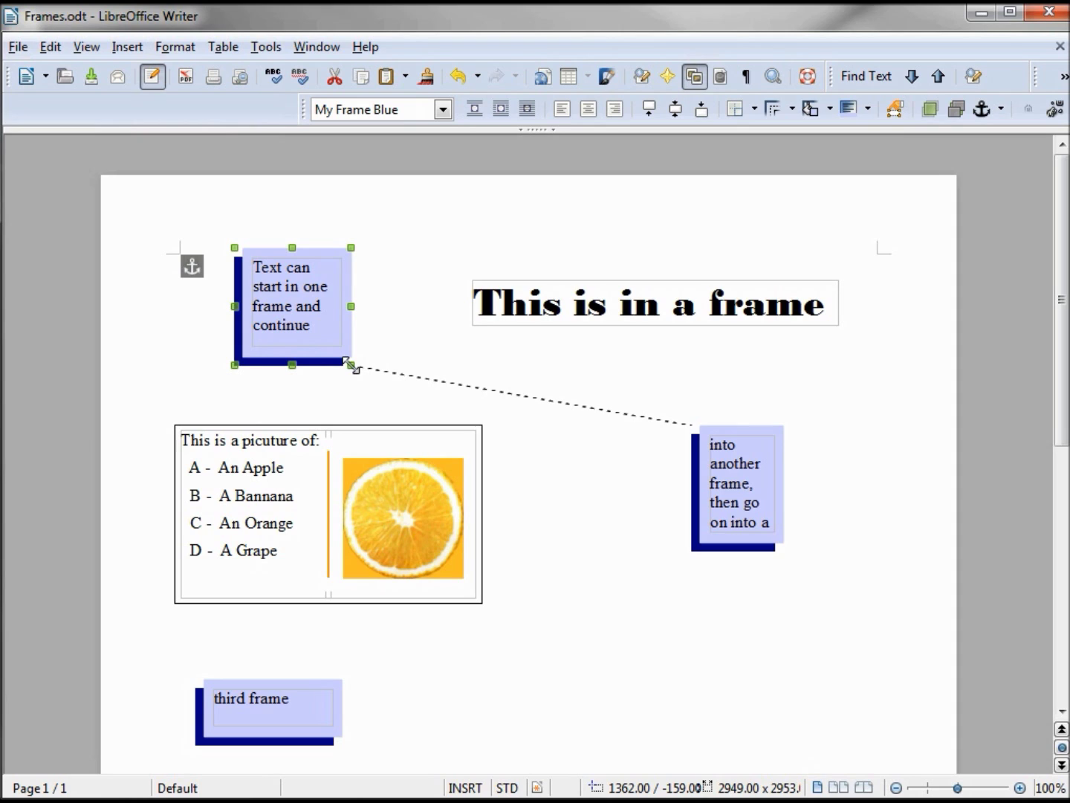
left_click_drag(351, 307, 369, 308)
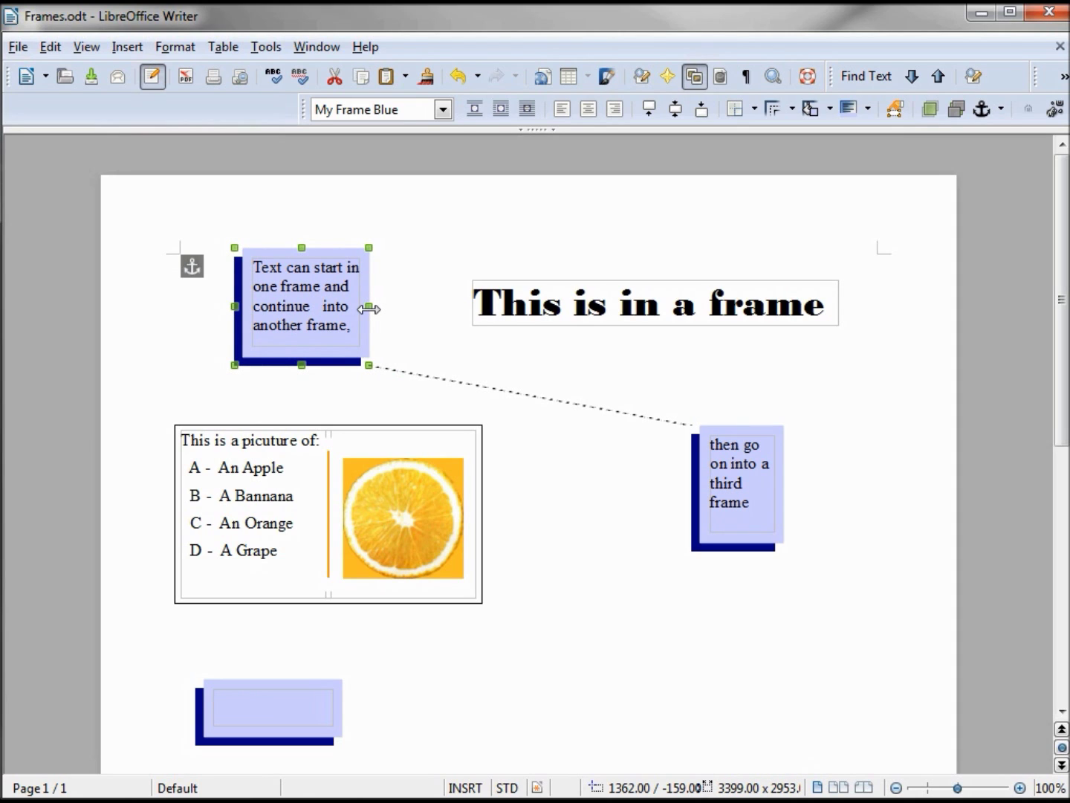
left_click_drag(369, 308, 340, 306)
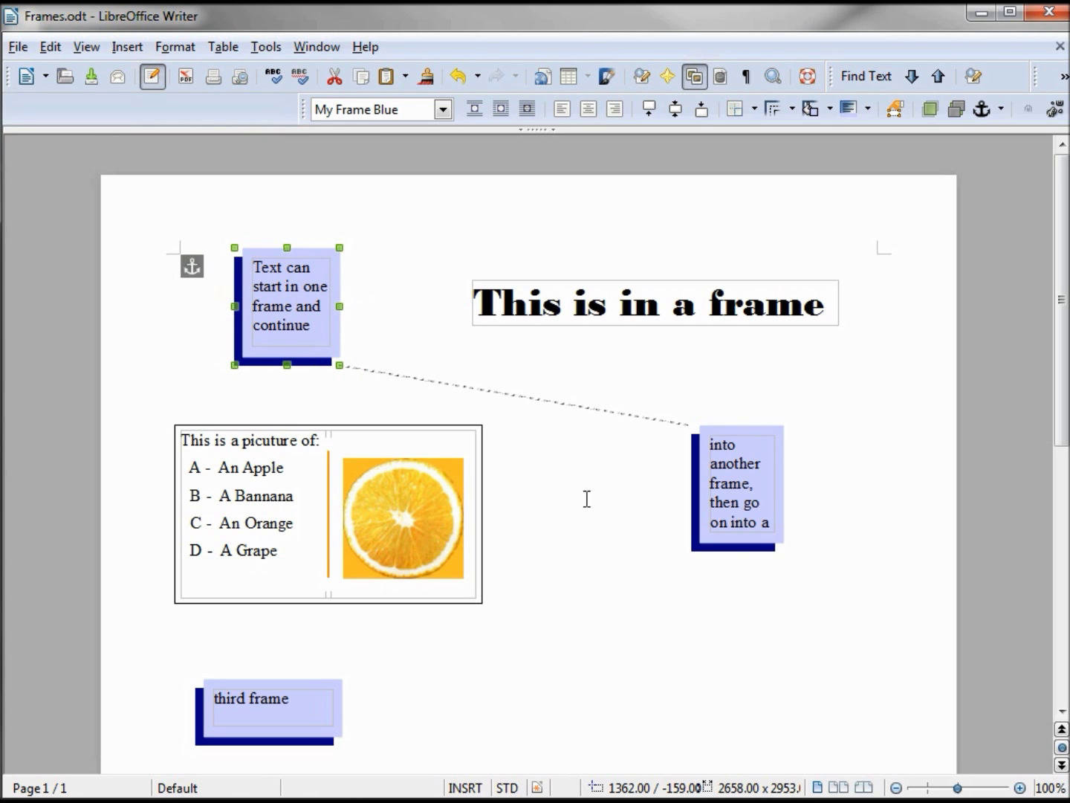
left_click(775, 486)
mouse_move(781, 485)
left_mouse_down()
mouse_move(809, 494)
mouse_move(777, 496)
left_mouse_up()
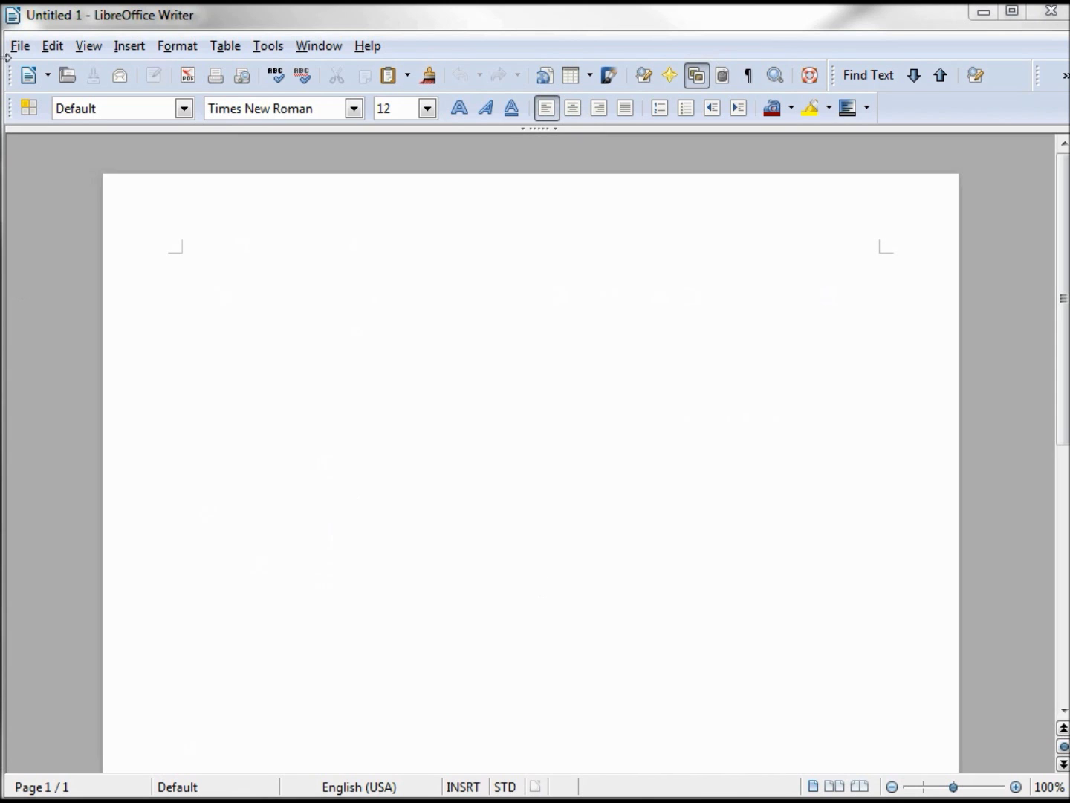
Step: Insert a new frame with default settings and paste the sample sentence into it
left_click(129, 47)
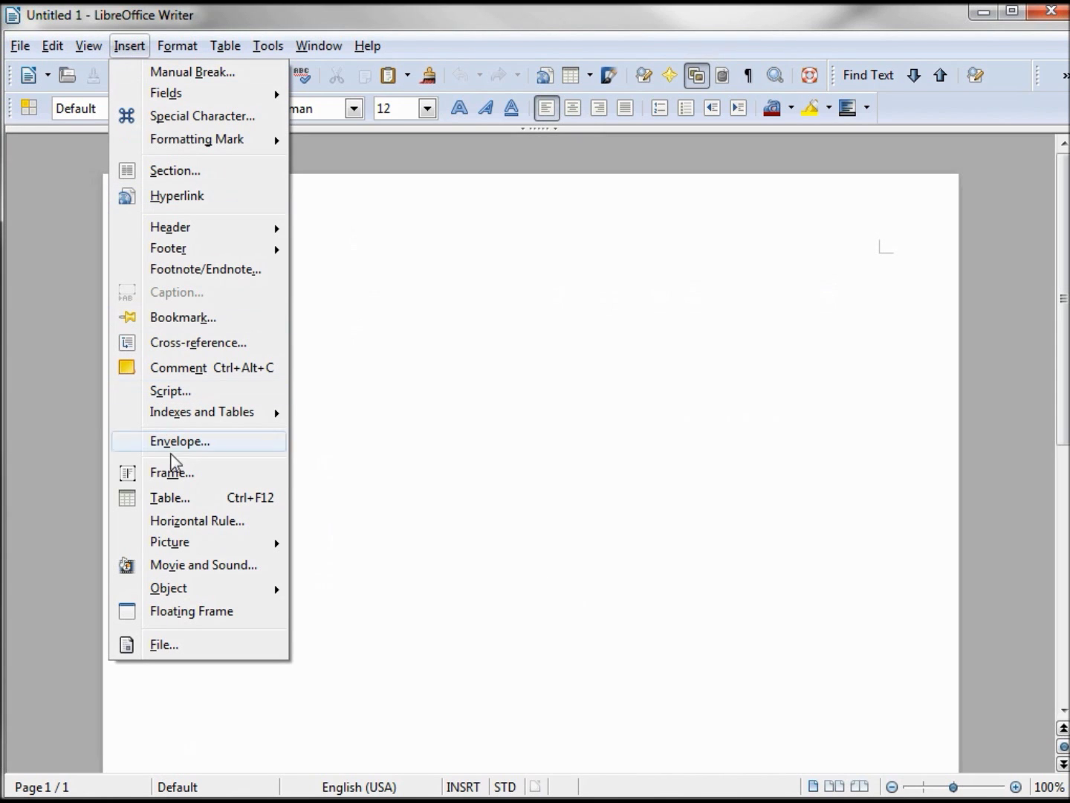
left_click(186, 473)
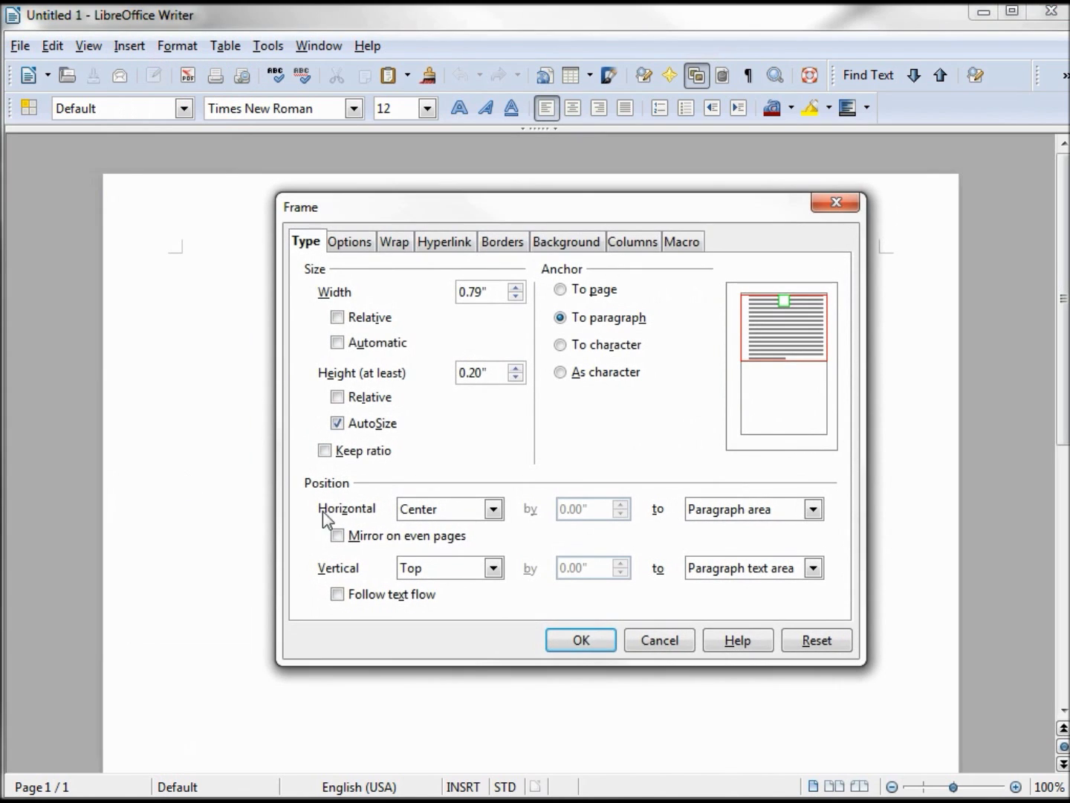
left_click(577, 644)
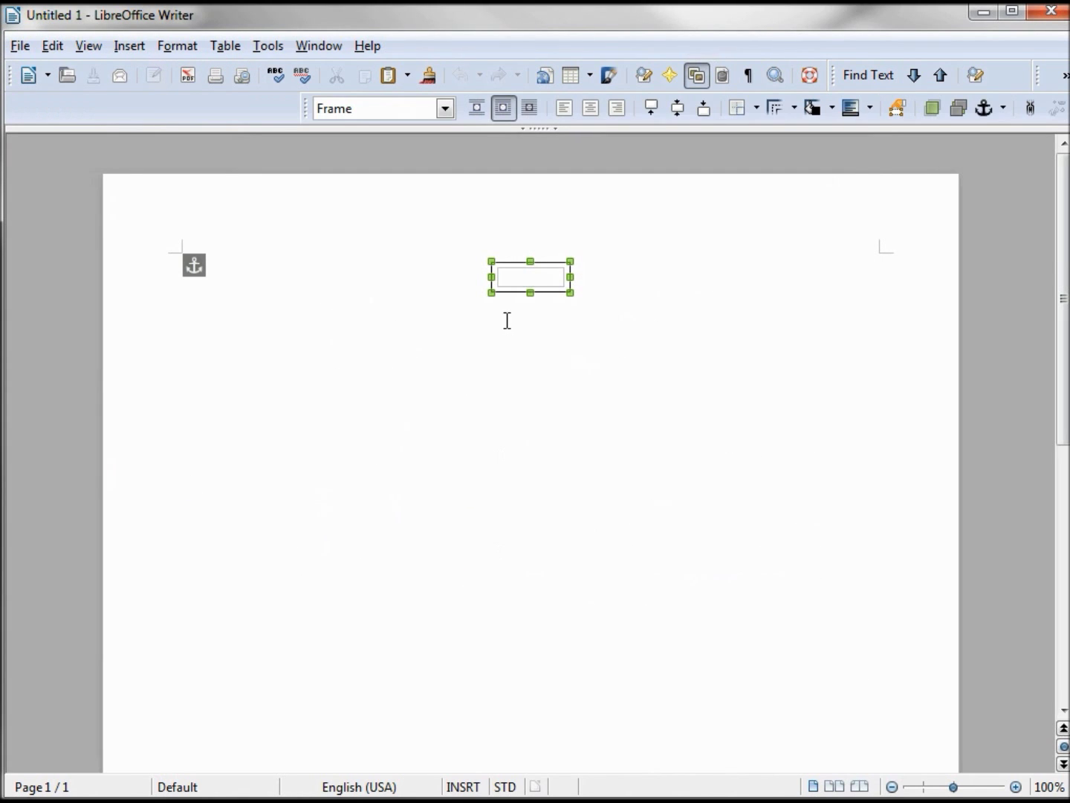
left_click(634, 290)
left_click(542, 276)
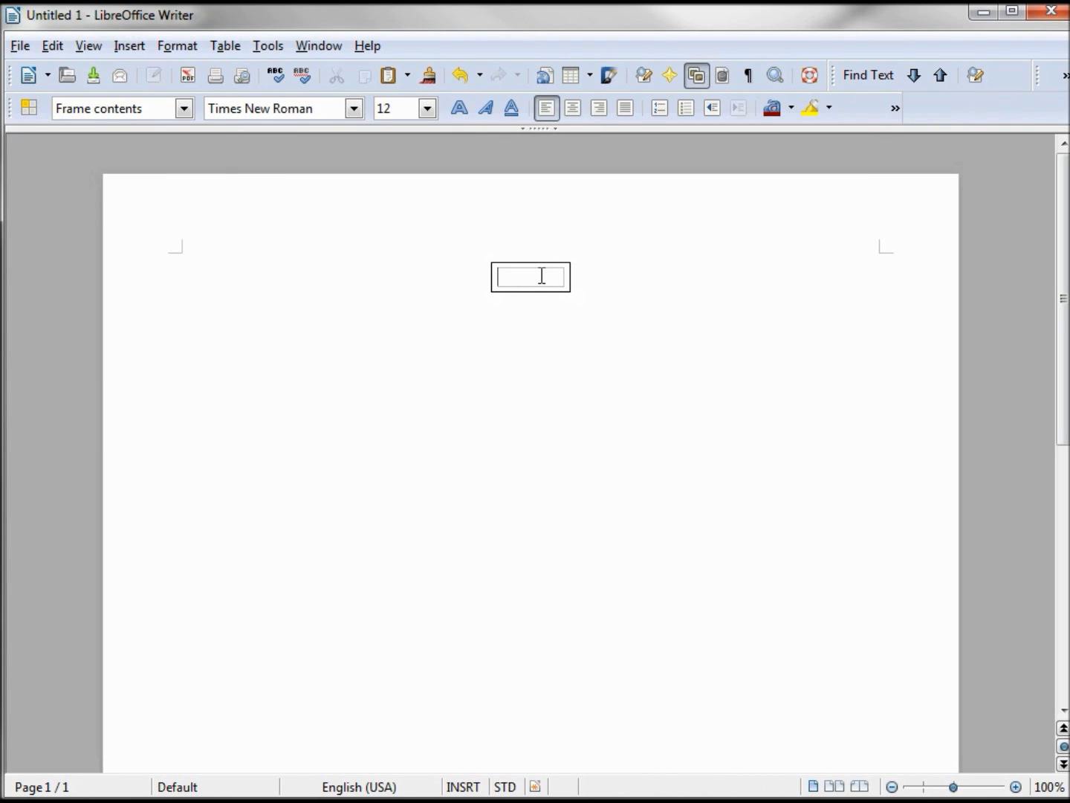
type("Text can start in one frame and continue into another frame, then go on into a third frame")
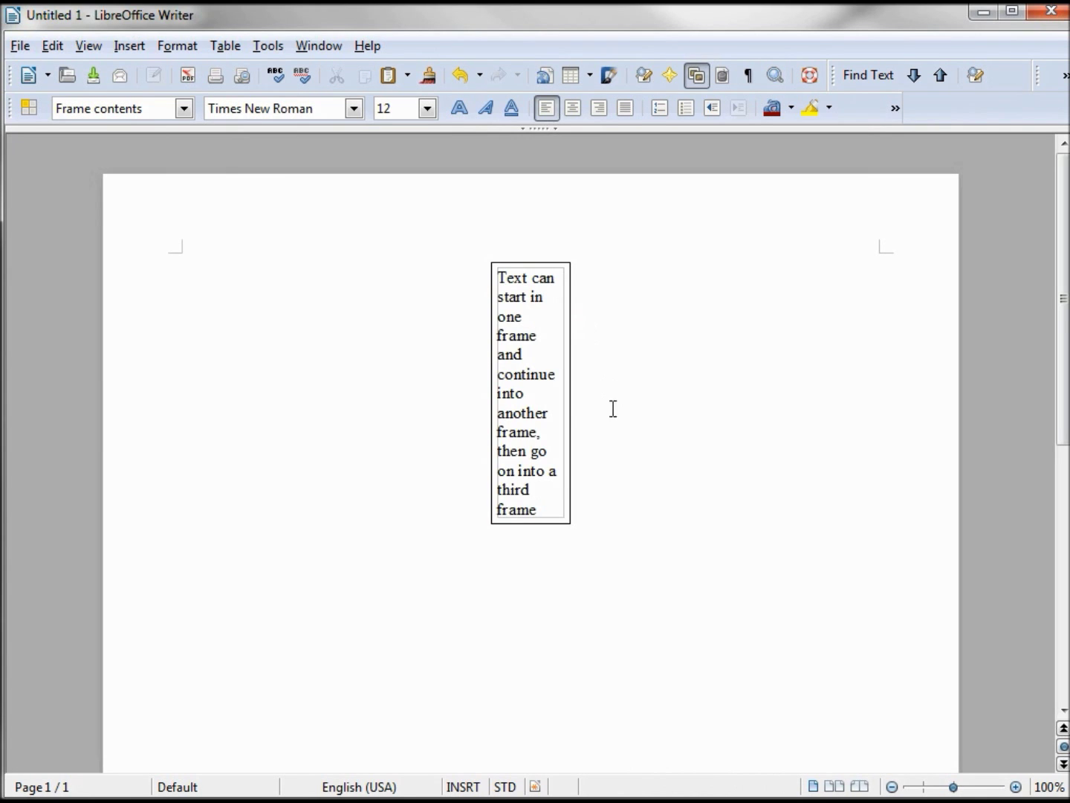
Step: Move the text frame toward the top left of the page
left_click(569, 291)
left_click_drag(559, 289, 316, 267)
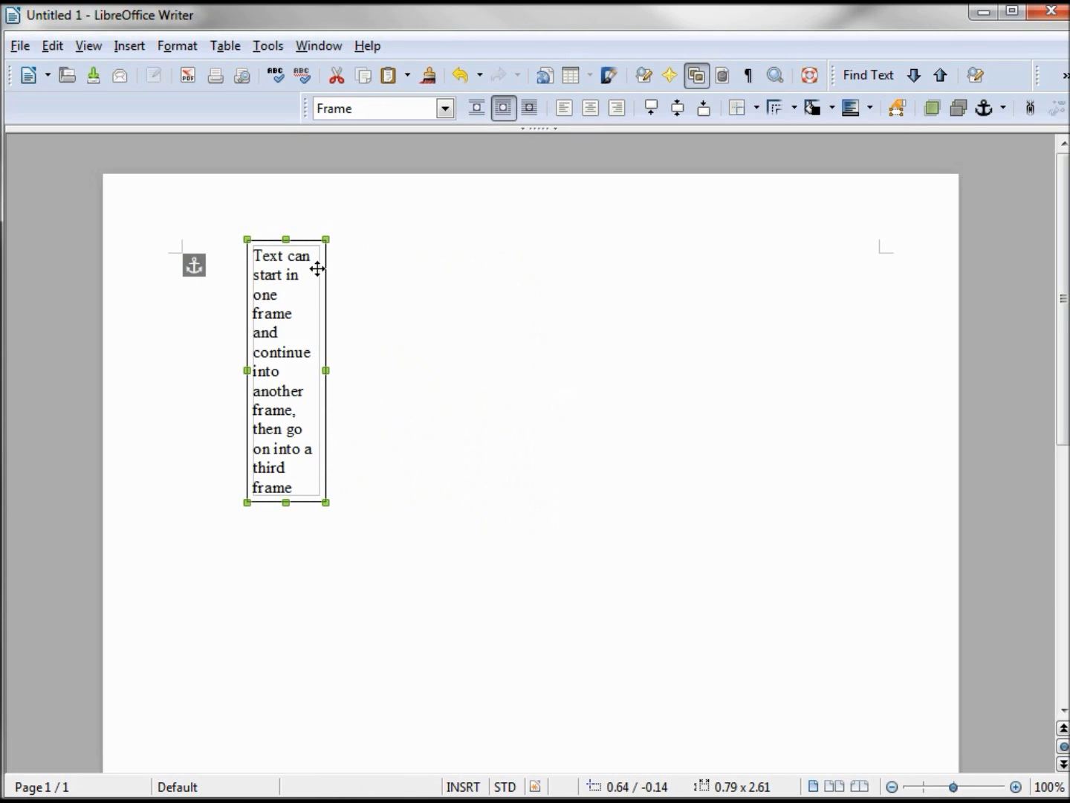
left_click(567, 481)
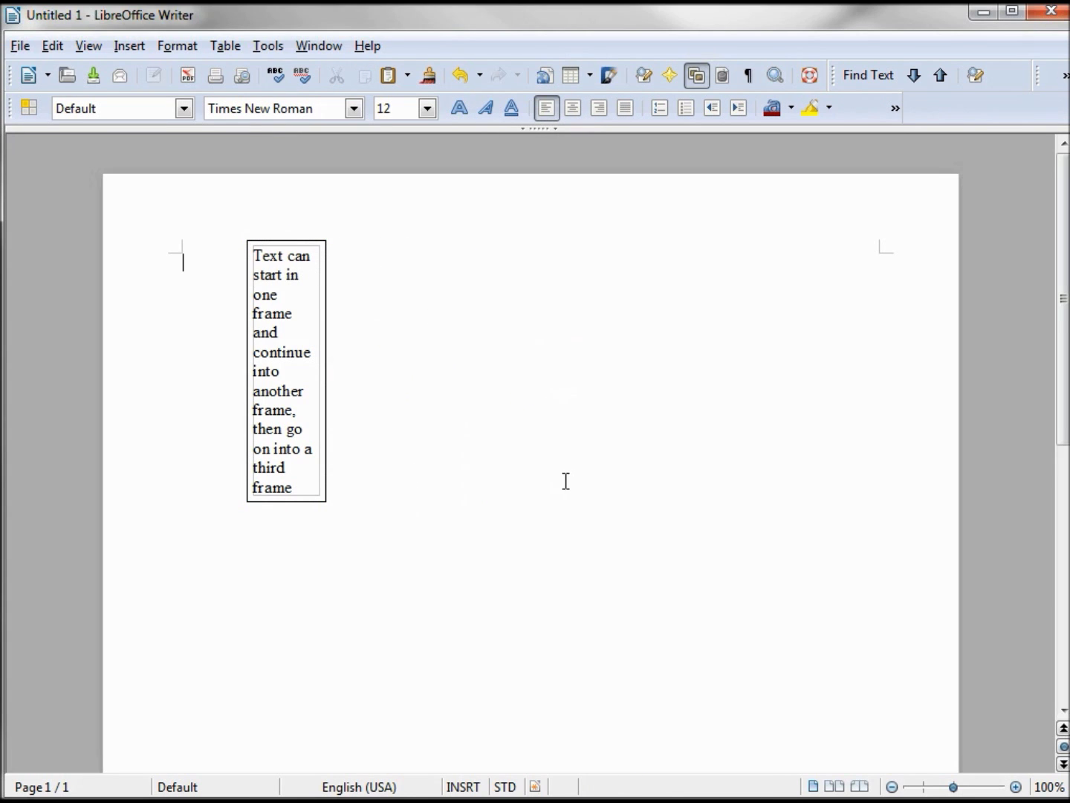
Step: Insert a second empty frame and place it at the right middle of the page
left_click(132, 49)
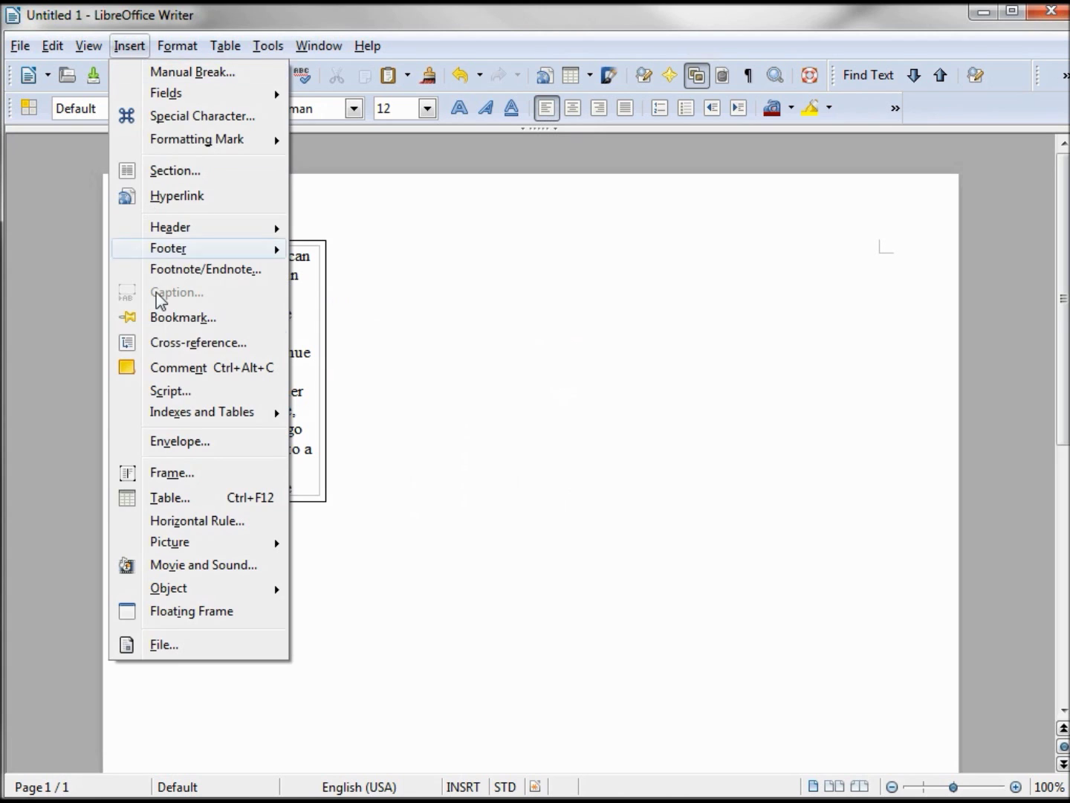
left_click(189, 473)
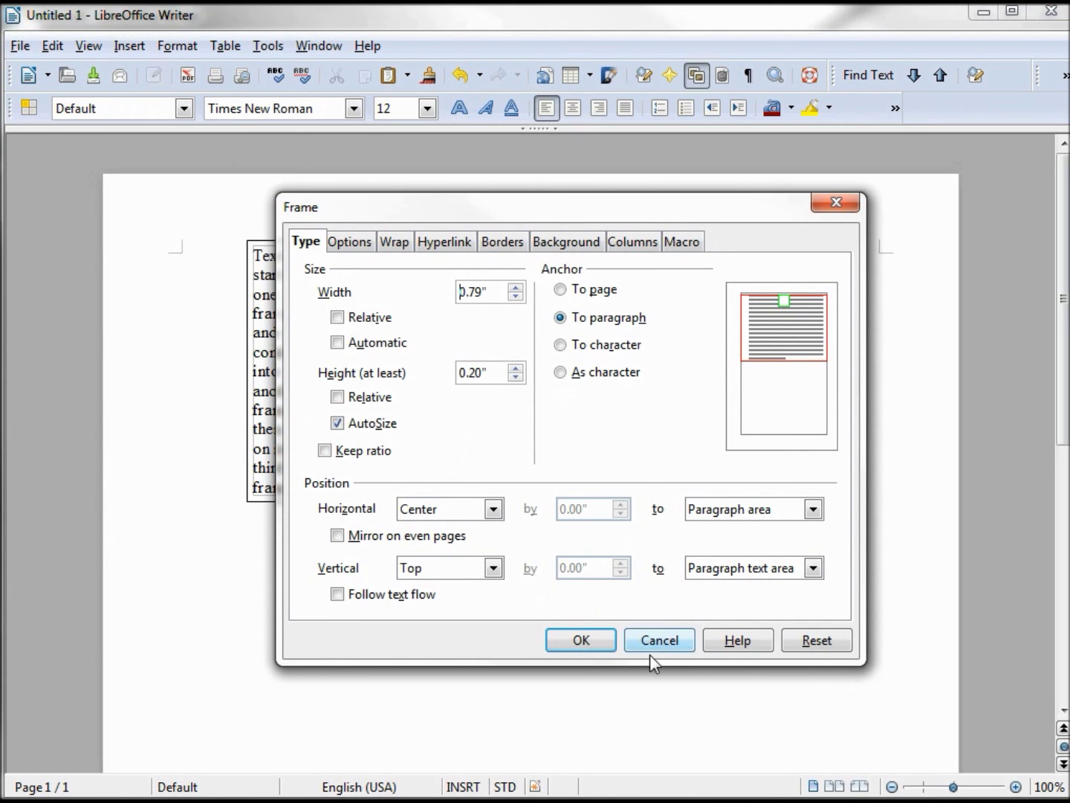
left_click(604, 645)
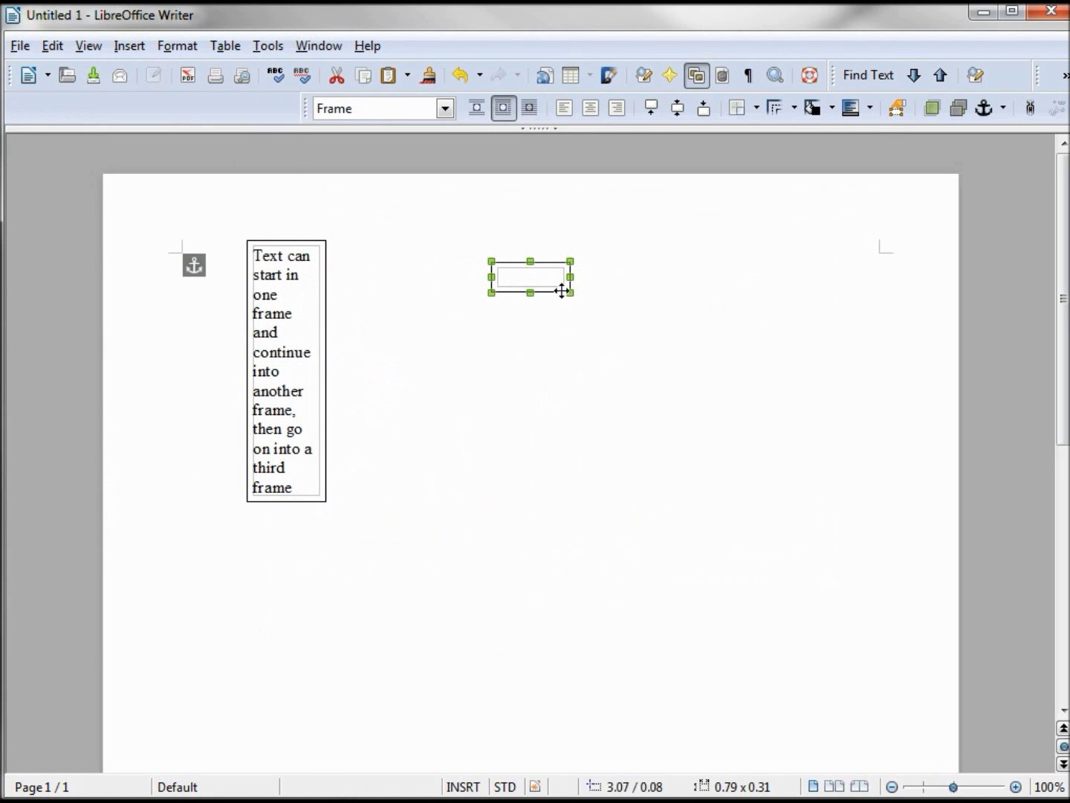
left_click_drag(563, 285, 830, 492)
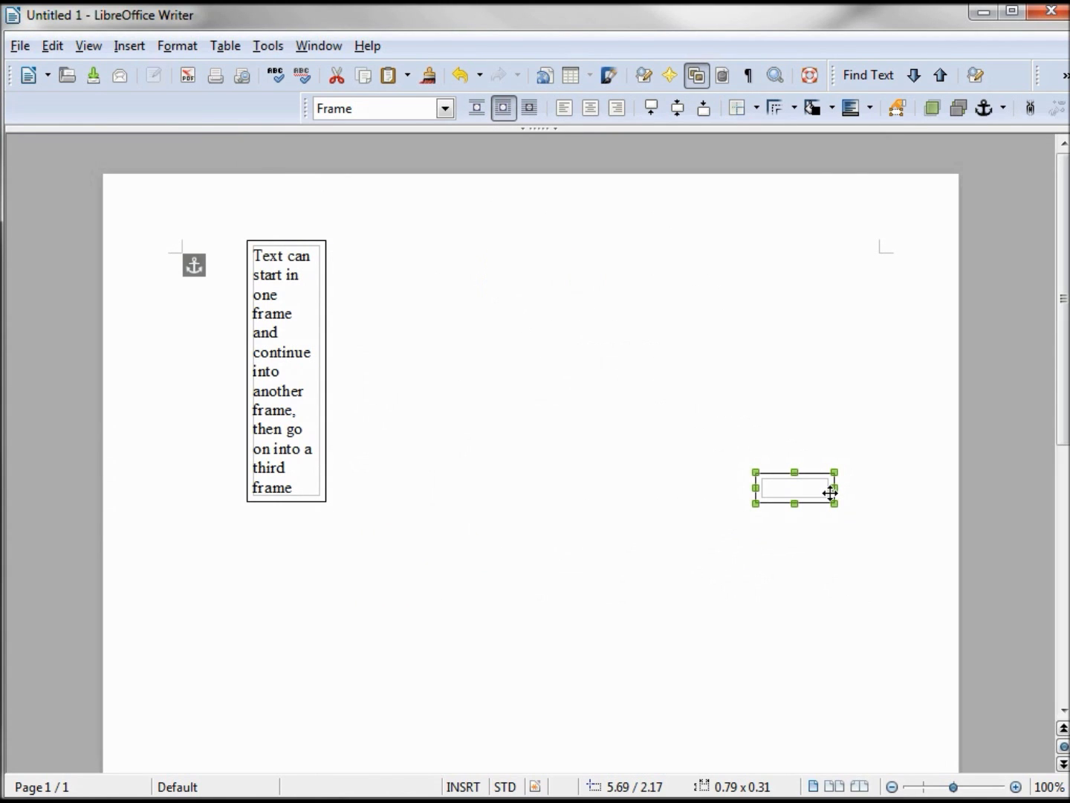
key("Escape")
Step: Insert a third empty frame and place it at the lower left of the page
key("alt+i")
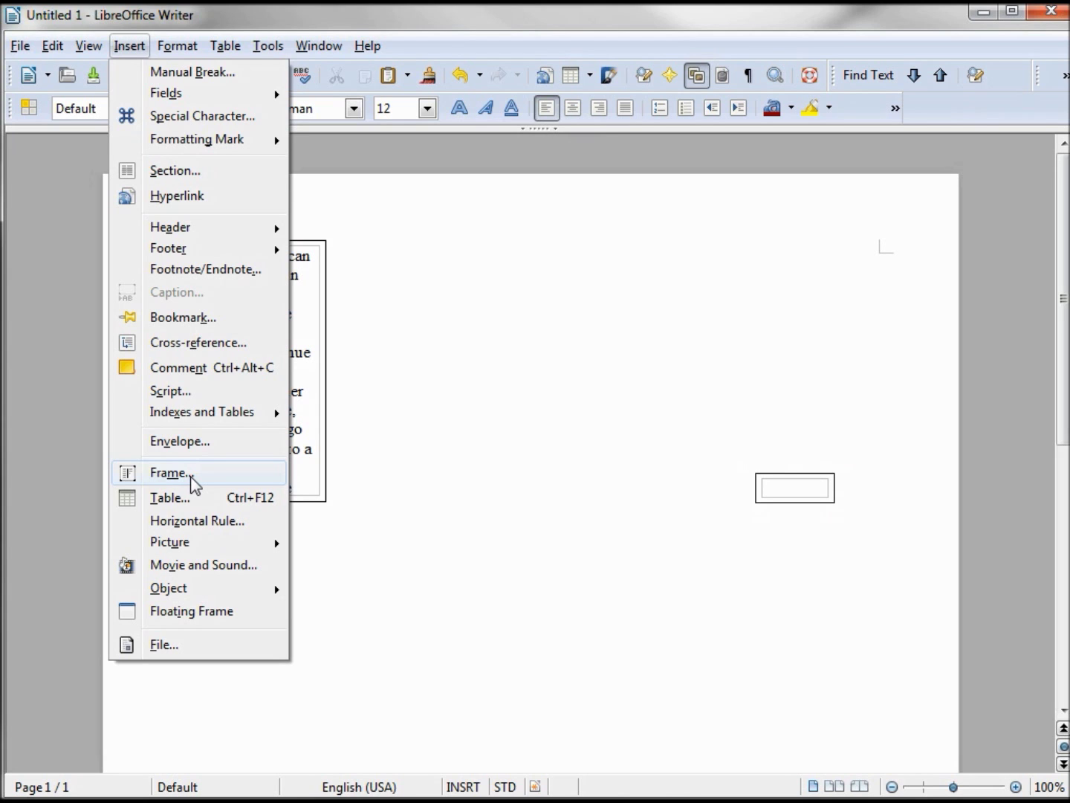
left_click(194, 483)
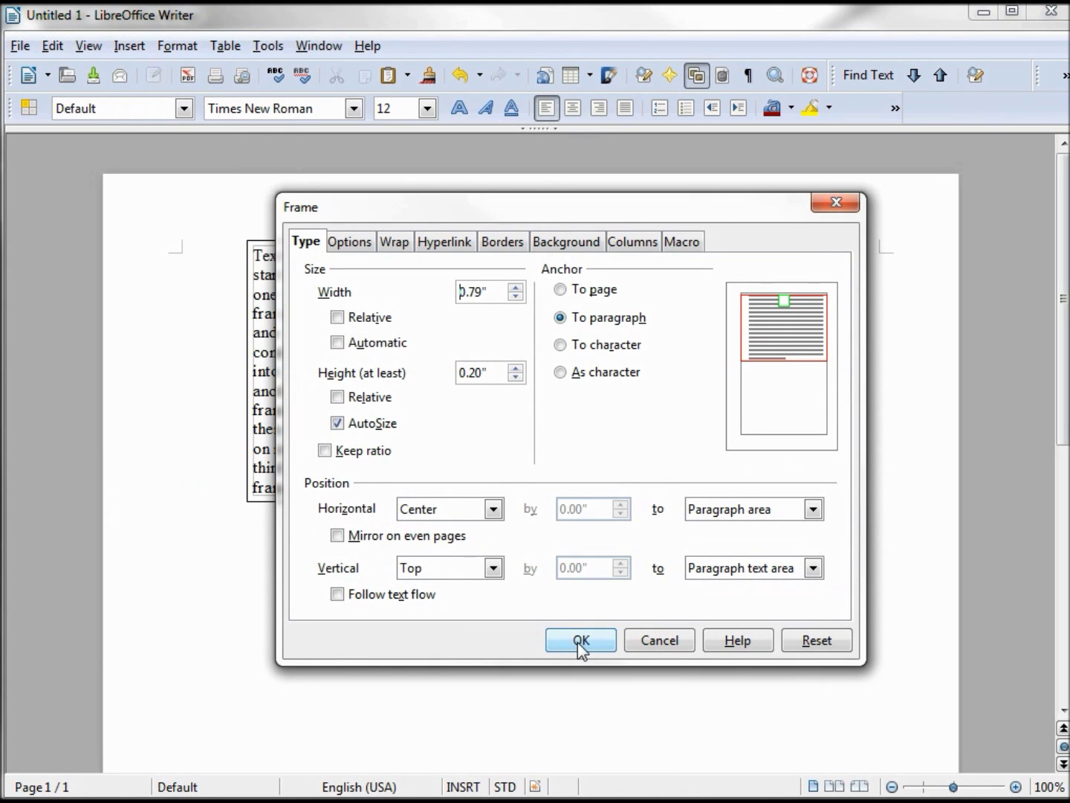
left_click(579, 644)
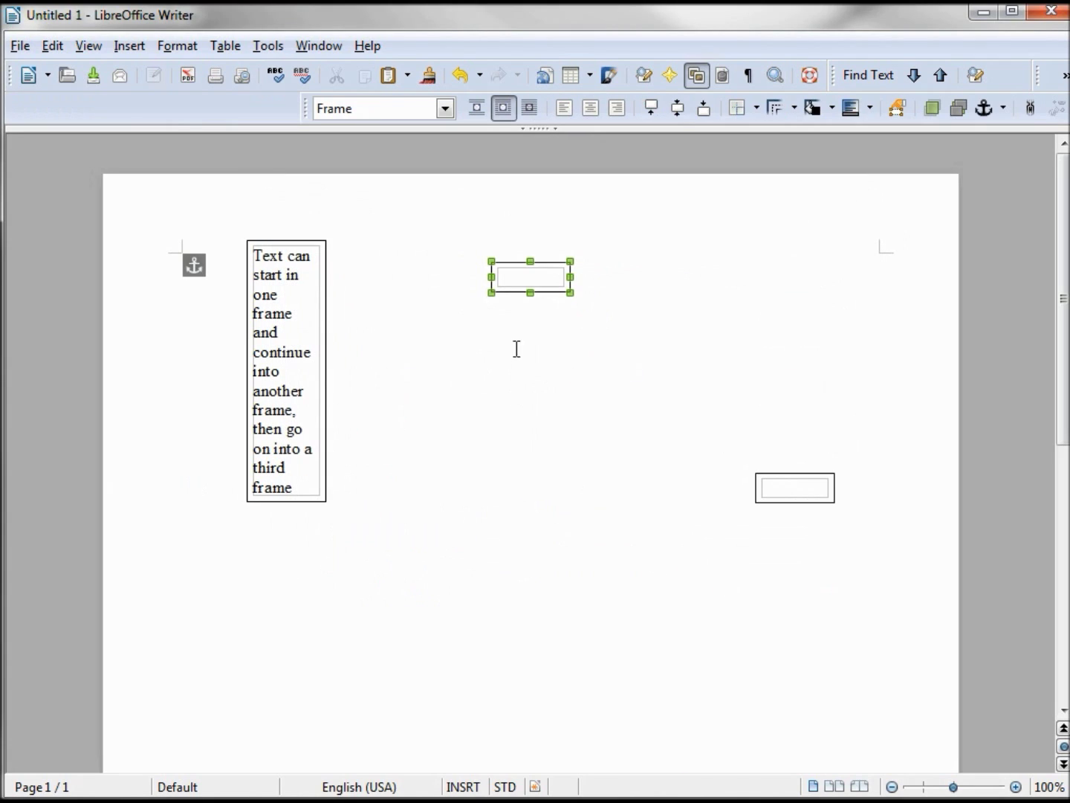
left_click_drag(550, 286, 358, 628)
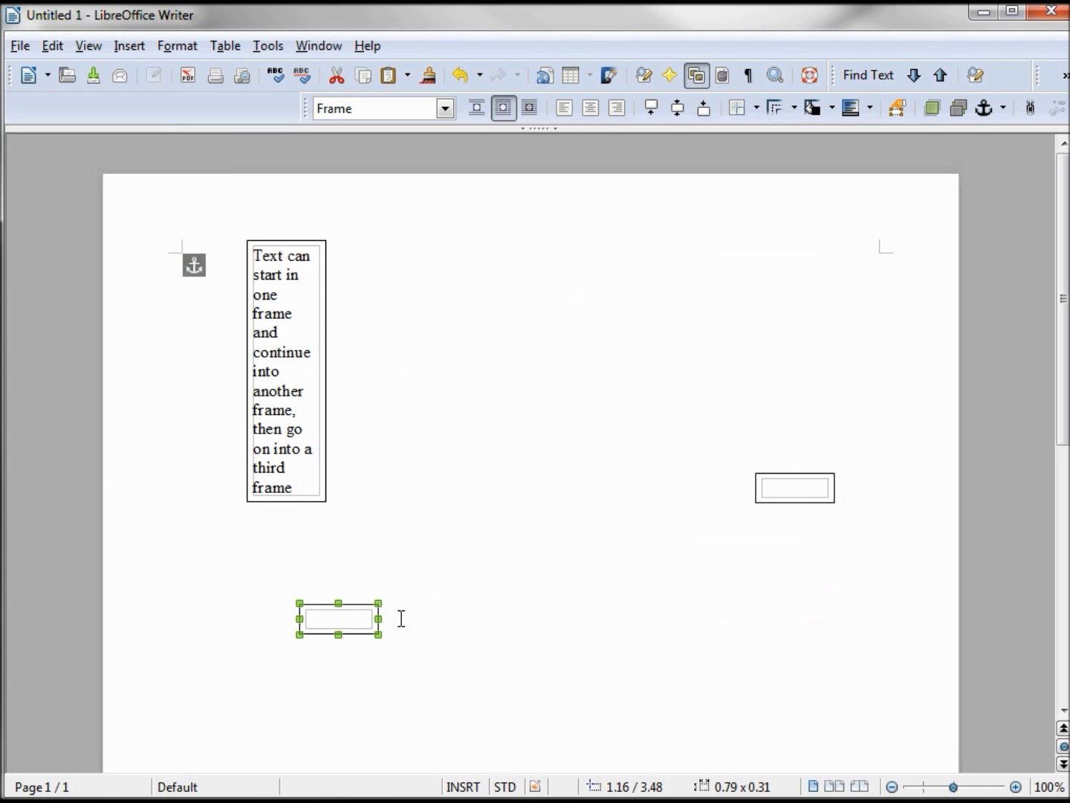
left_click(320, 431)
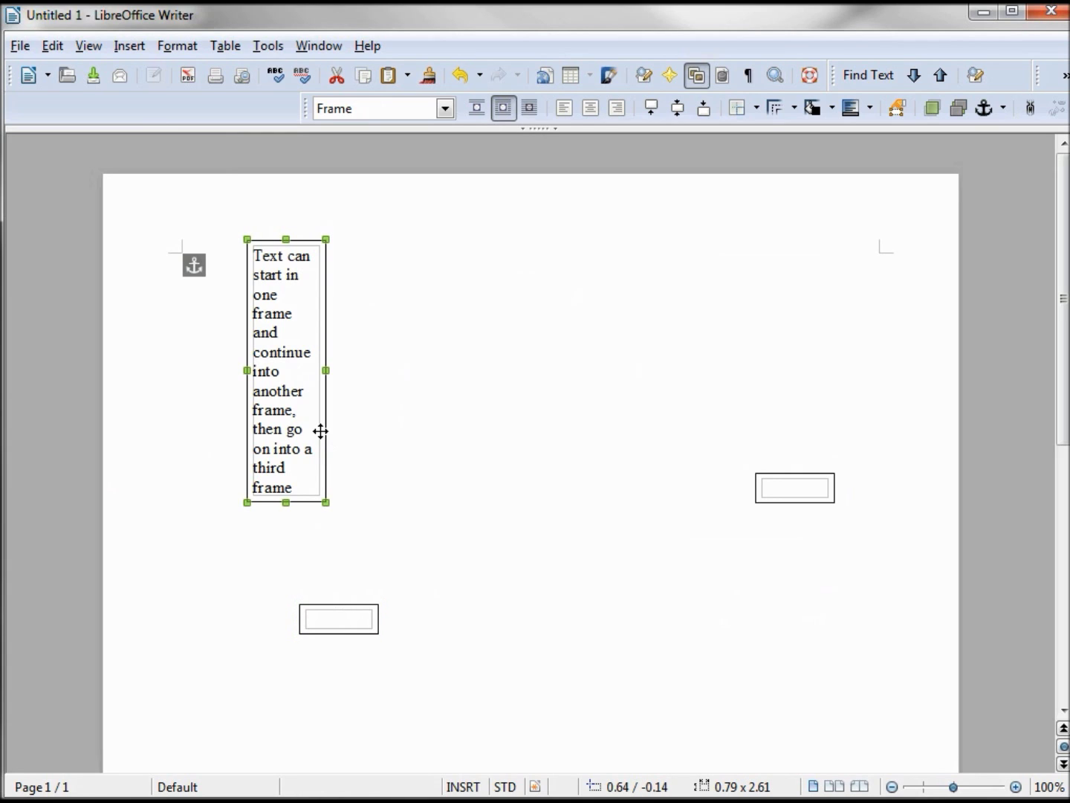
Step: Link the tall text frame to the right-hand frame, and that frame to the lower-left frame
left_click(1028, 108)
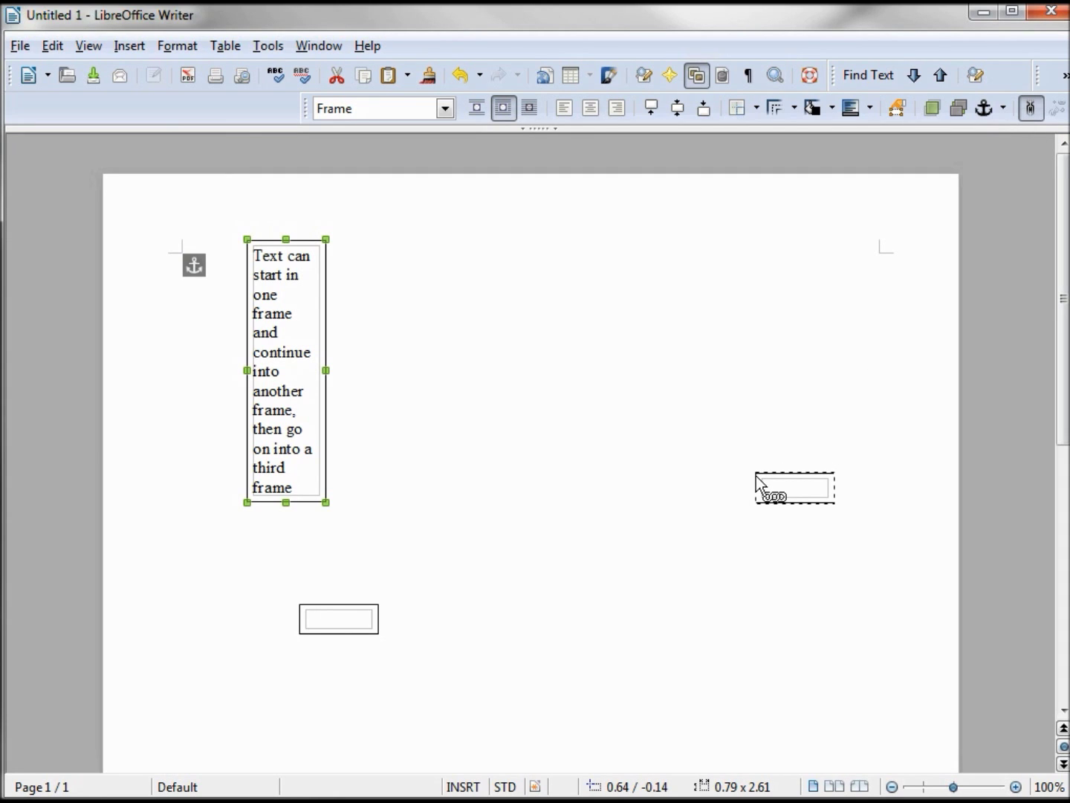
left_click(756, 475)
left_click(753, 535)
left_click(764, 502)
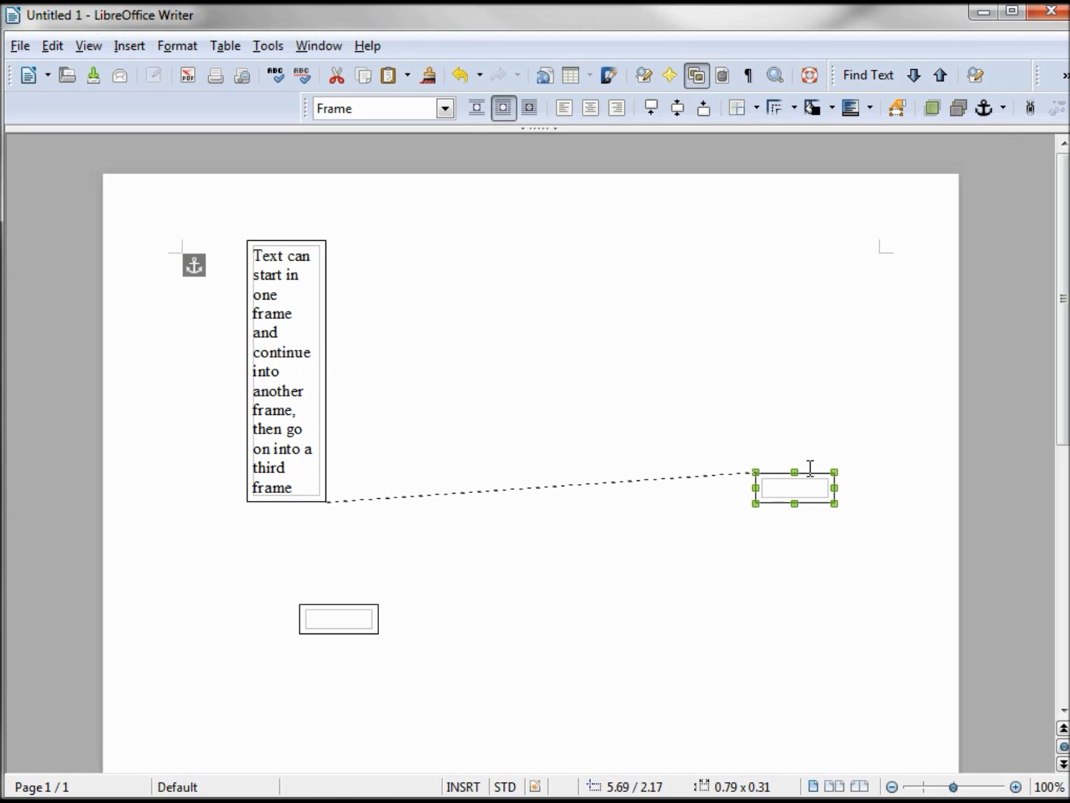
left_click(1027, 108)
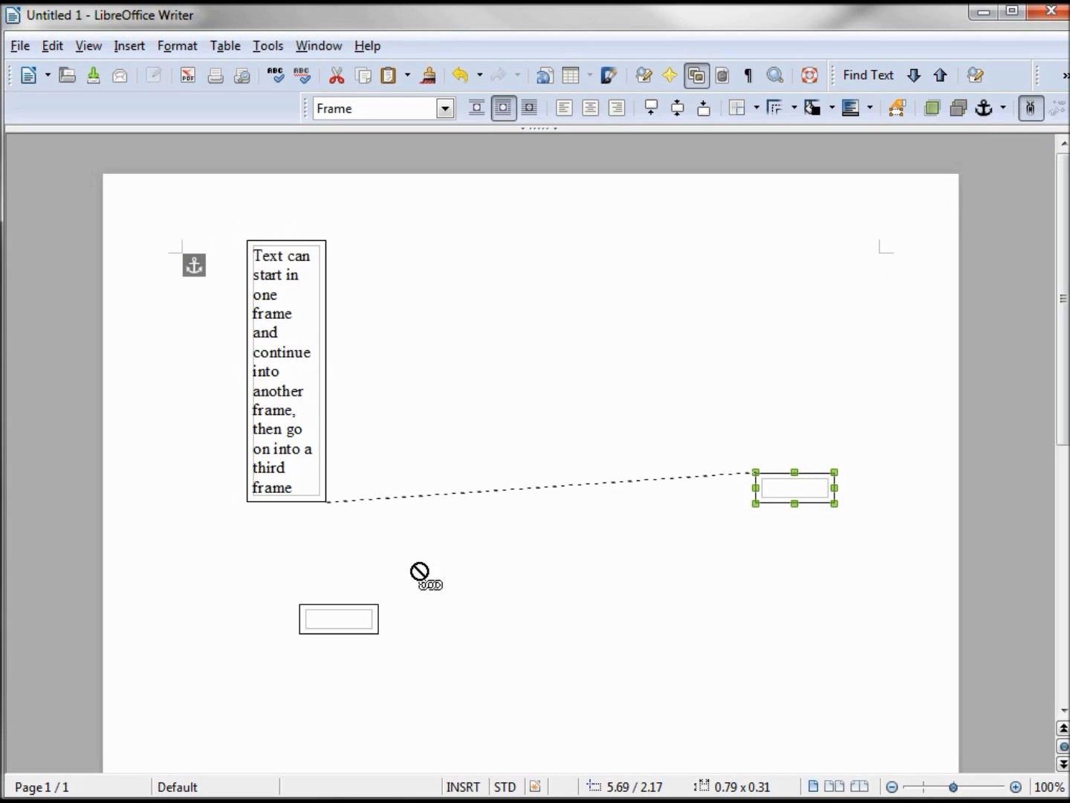
left_click(369, 615)
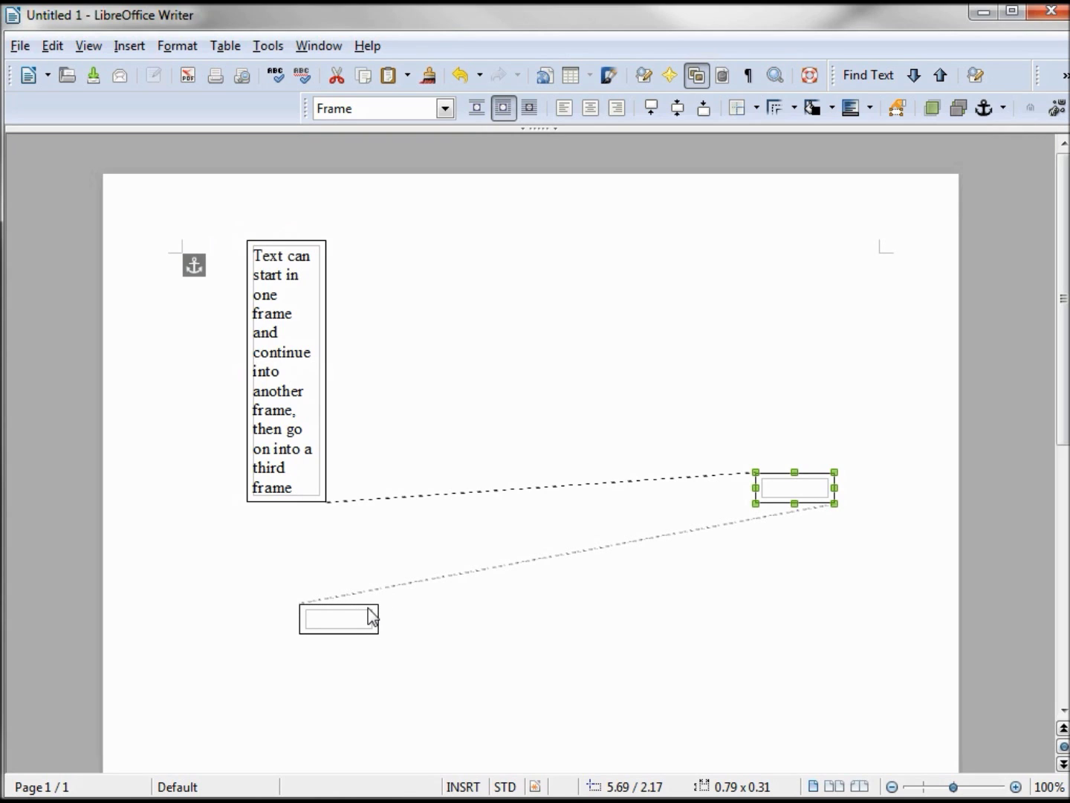
left_click(281, 450)
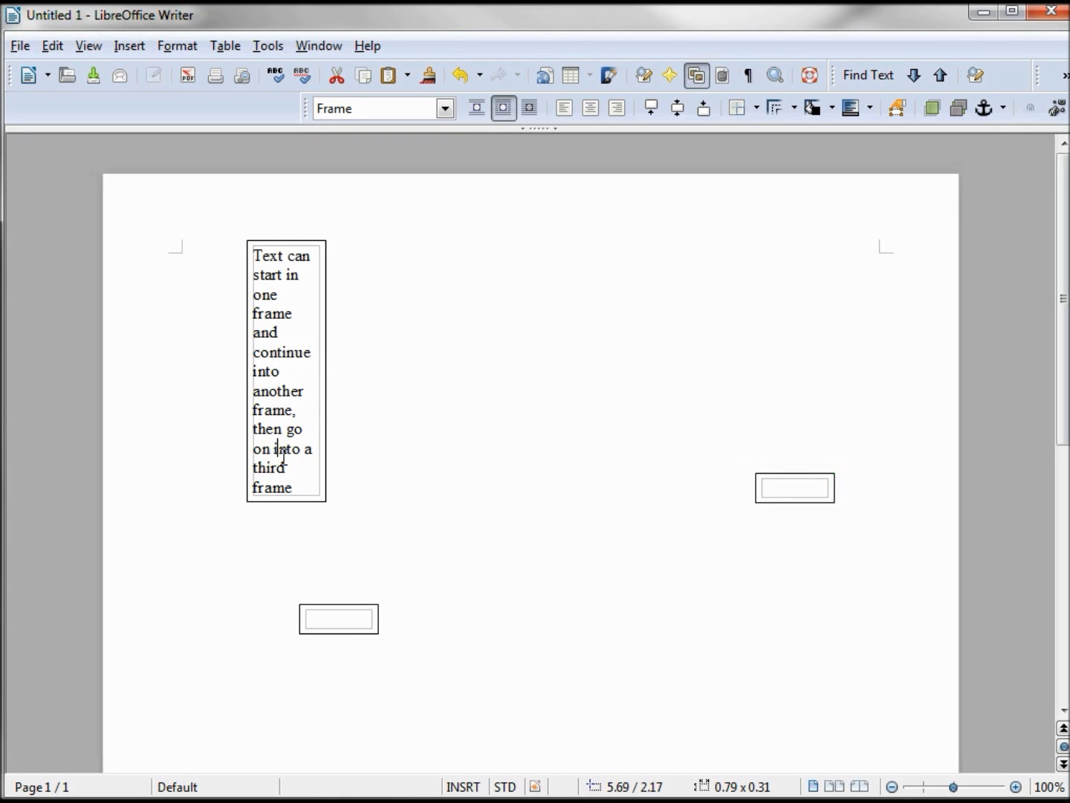
Step: Shorten the first frame and lengthen the second so text reaches the lower-left frame
left_click(290, 500)
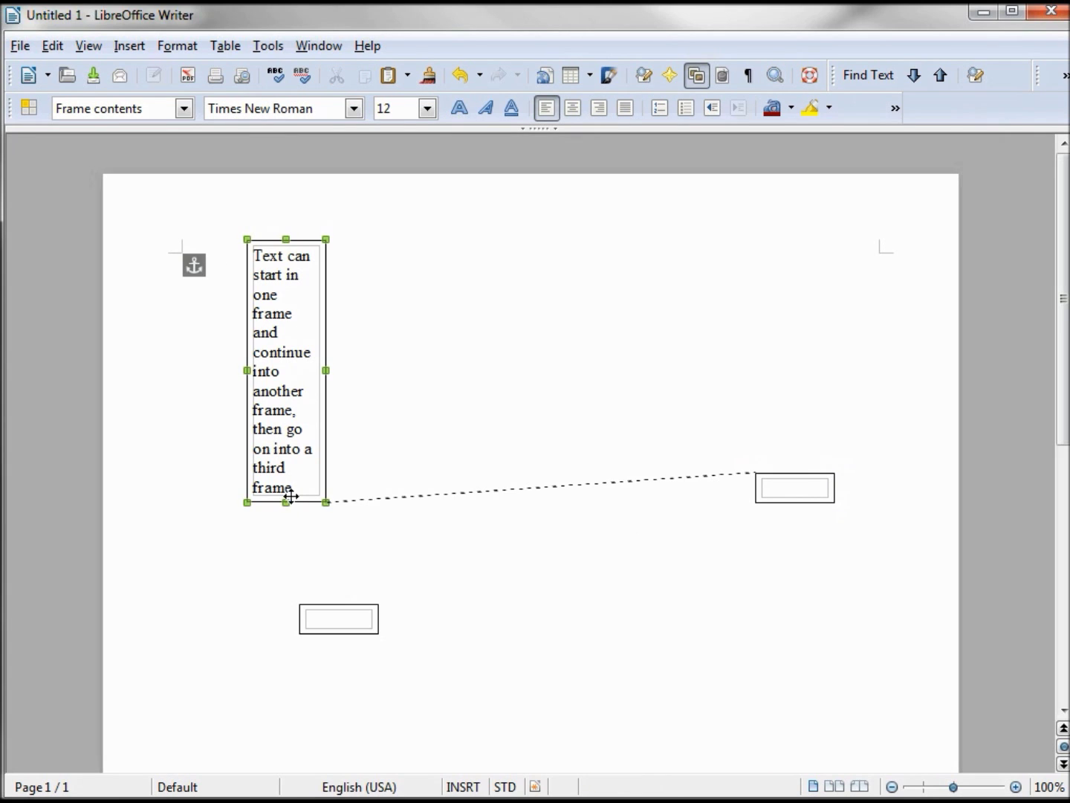
left_click_drag(286, 502, 296, 393)
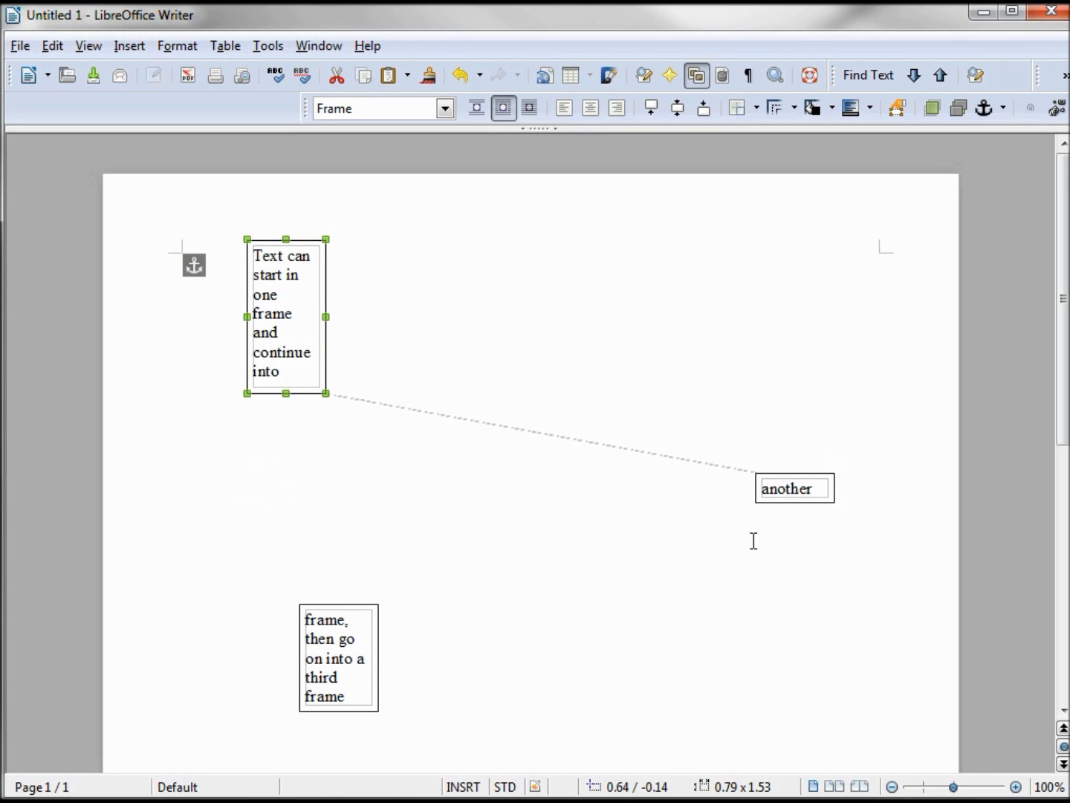
left_click(784, 504)
left_click_drag(793, 505, 792, 561)
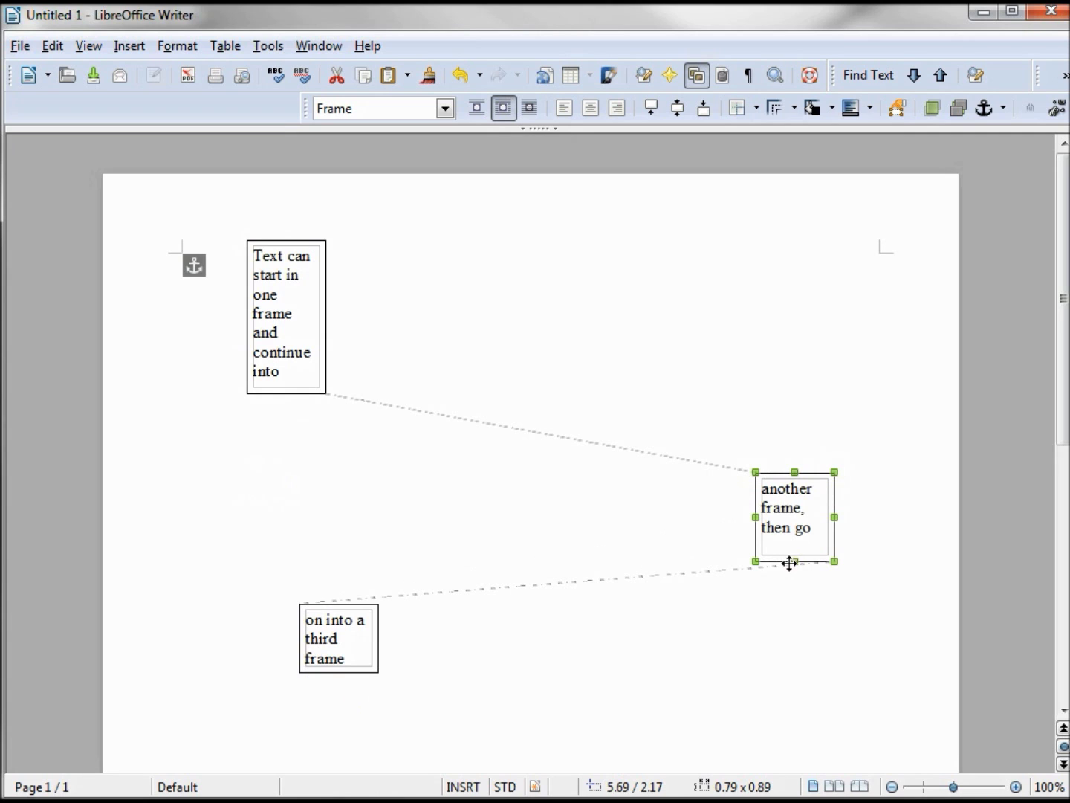
left_click(509, 381)
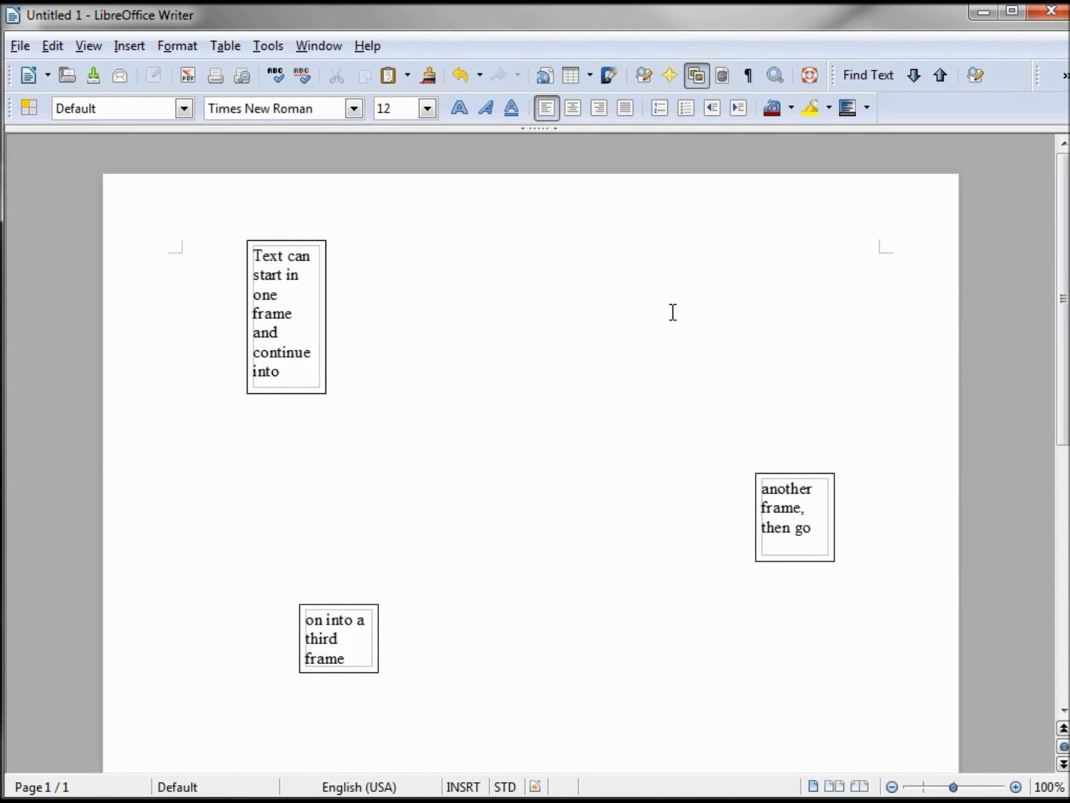
Step: Create a new frame style, Untitled1, from the Frame Styles list in the Styles sidebar
left_click(28, 109)
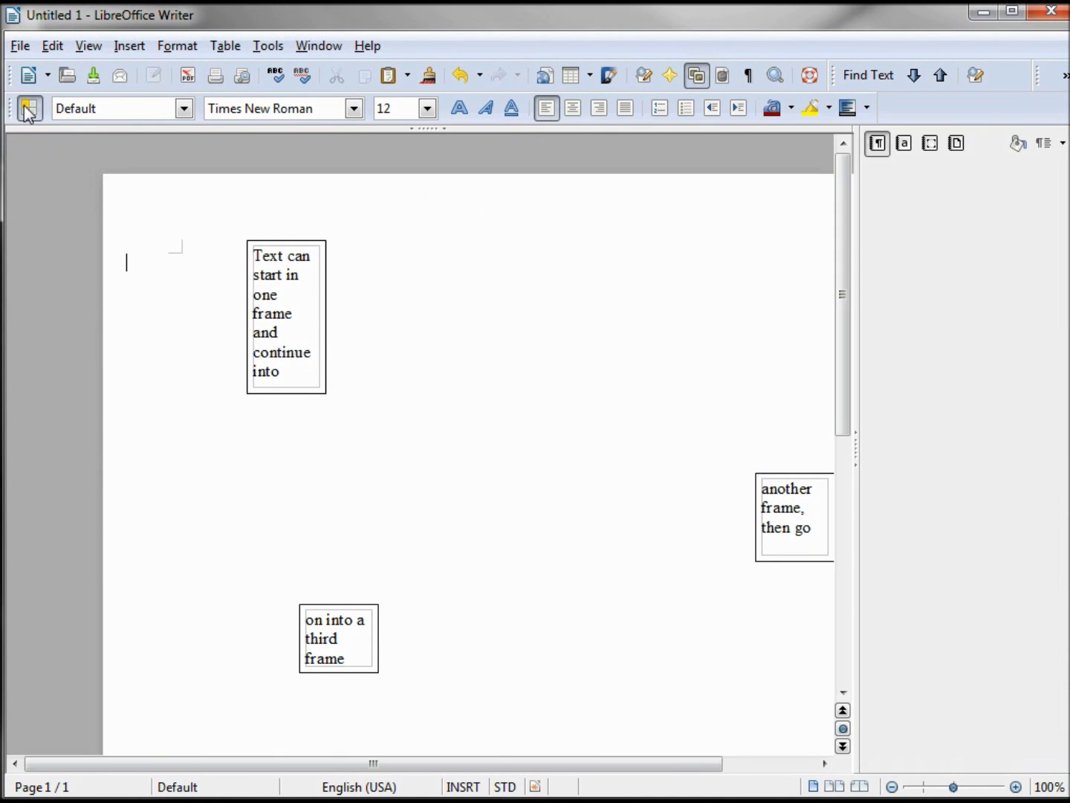
left_click(930, 143)
right_click(900, 315)
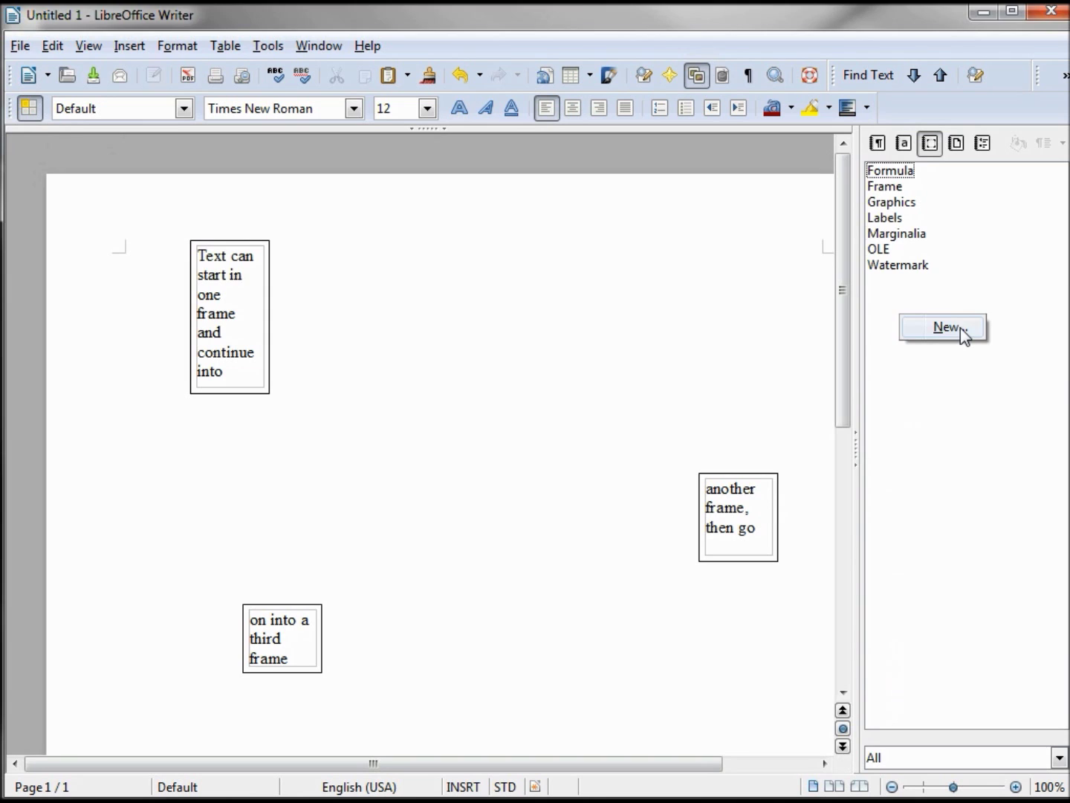
left_click(960, 328)
left_click_drag(960, 275, 596, 243)
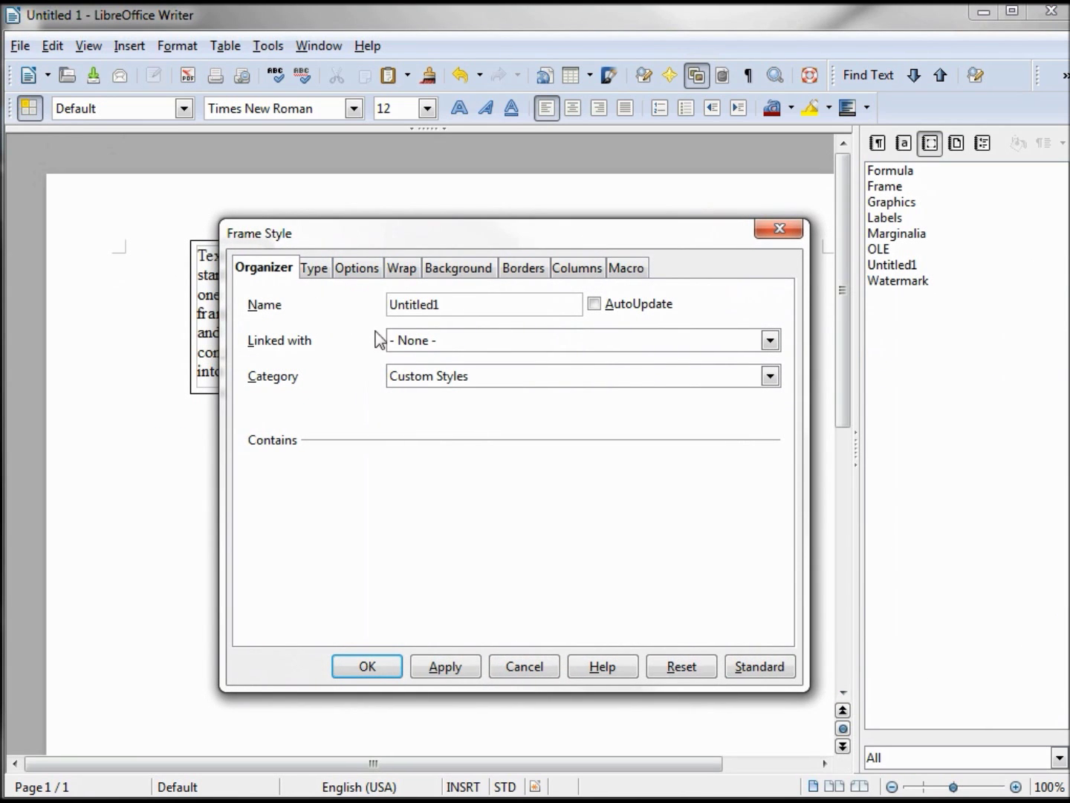
Step: Name the new frame style 'My Frame blue' and link it with the Graphics style
left_click(771, 346)
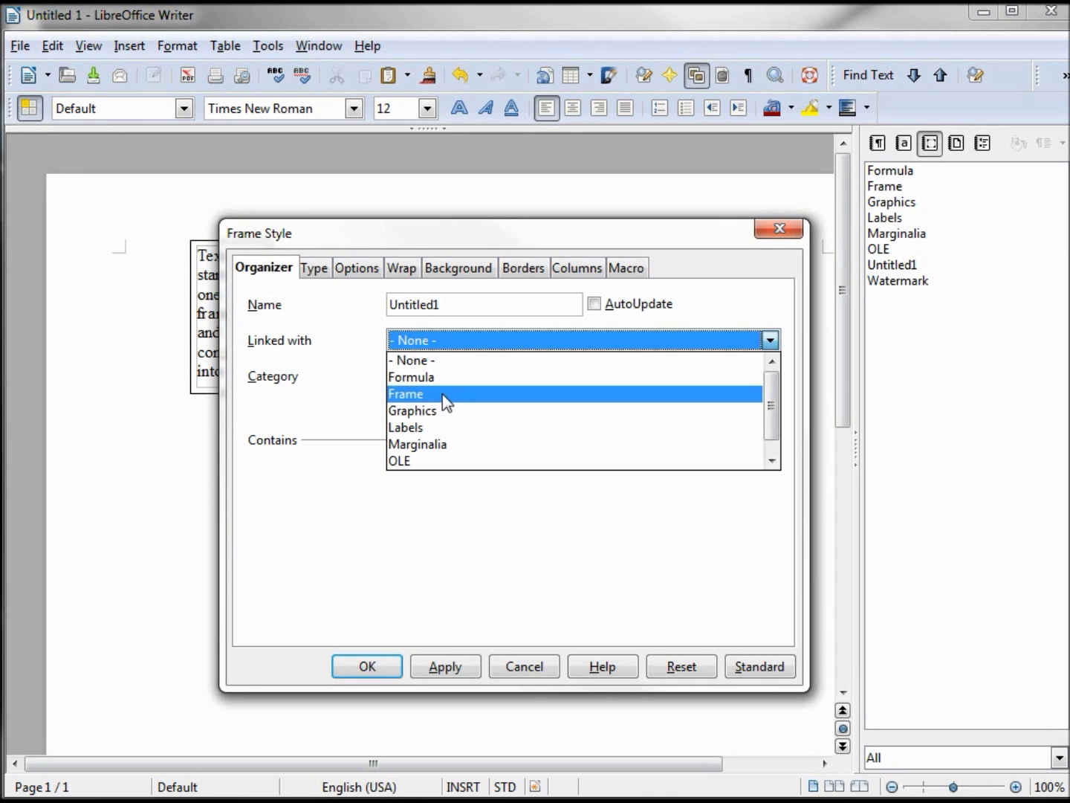
left_click(434, 413)
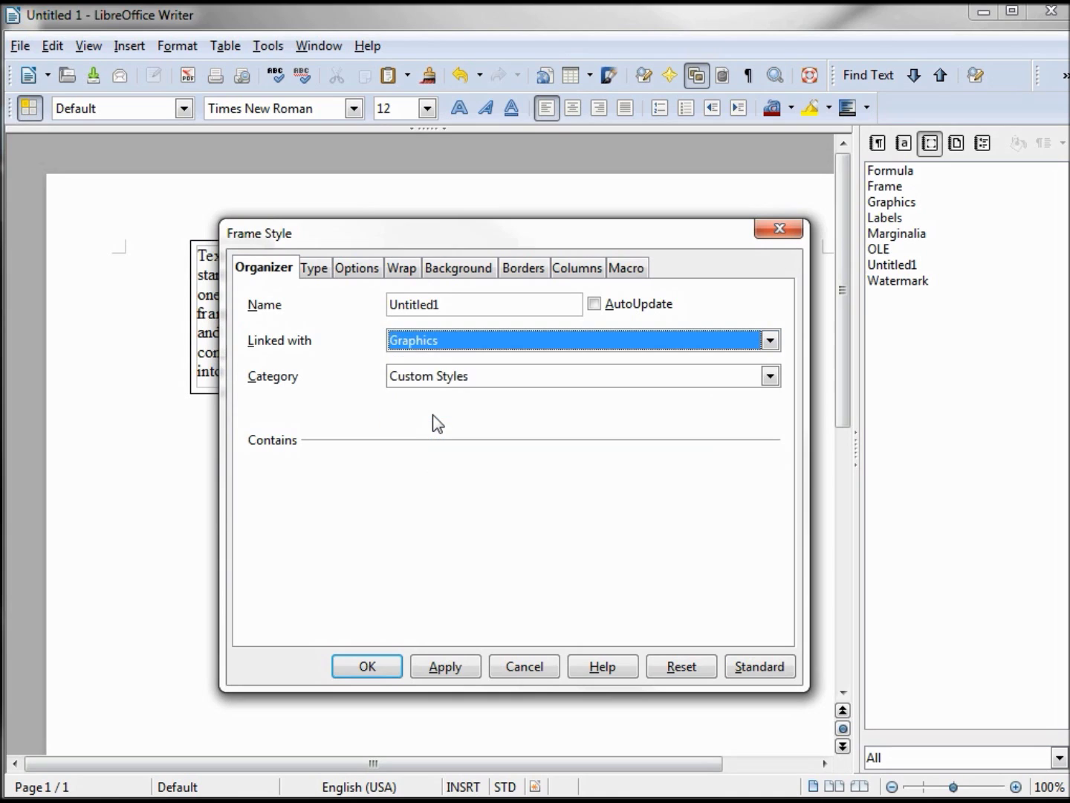
double_click(453, 306)
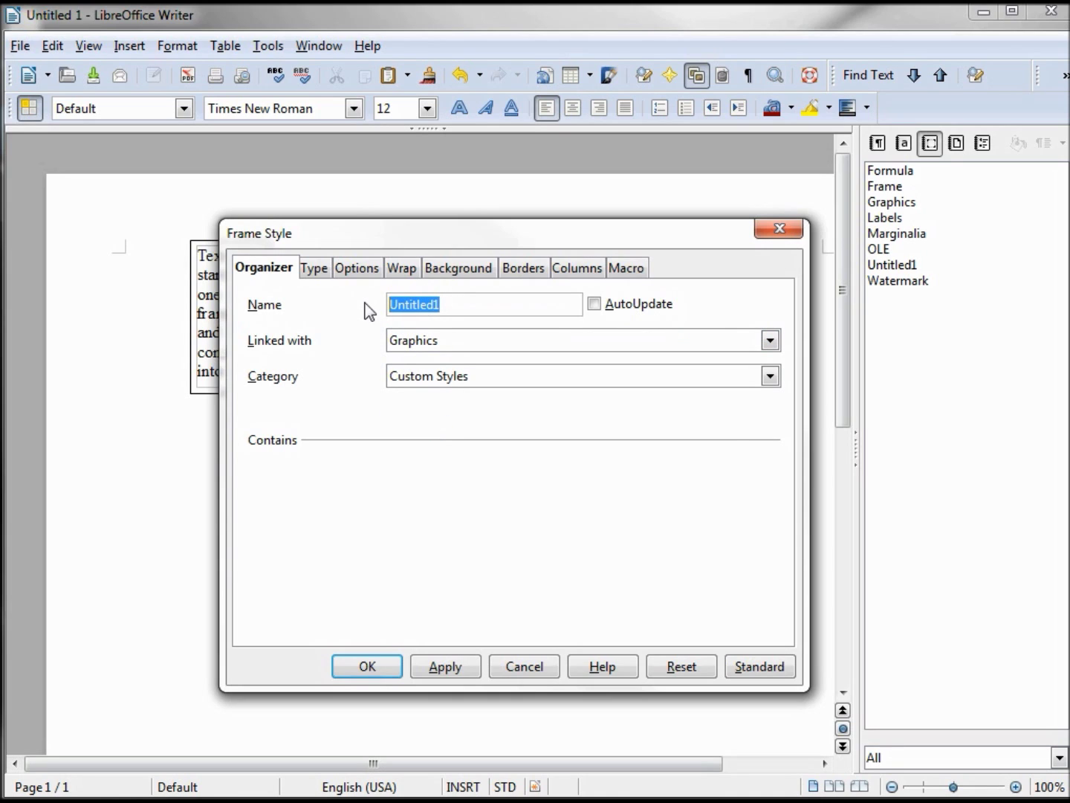
type("My Frame blue")
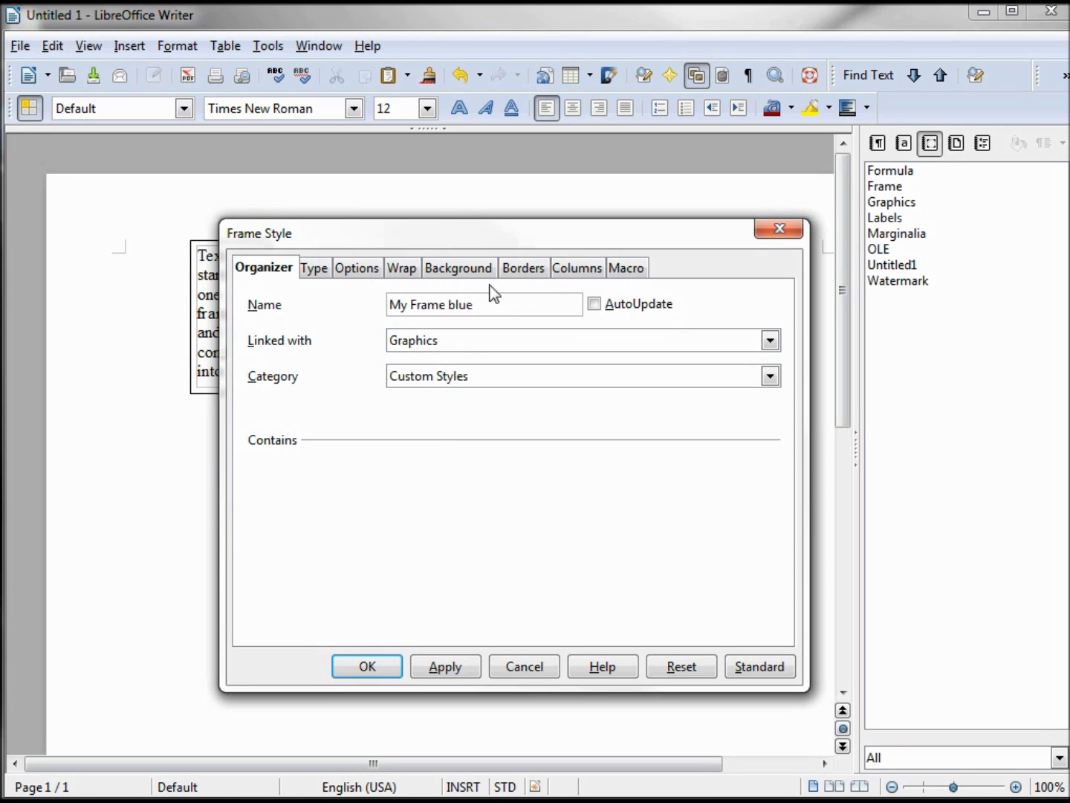
left_click(518, 269)
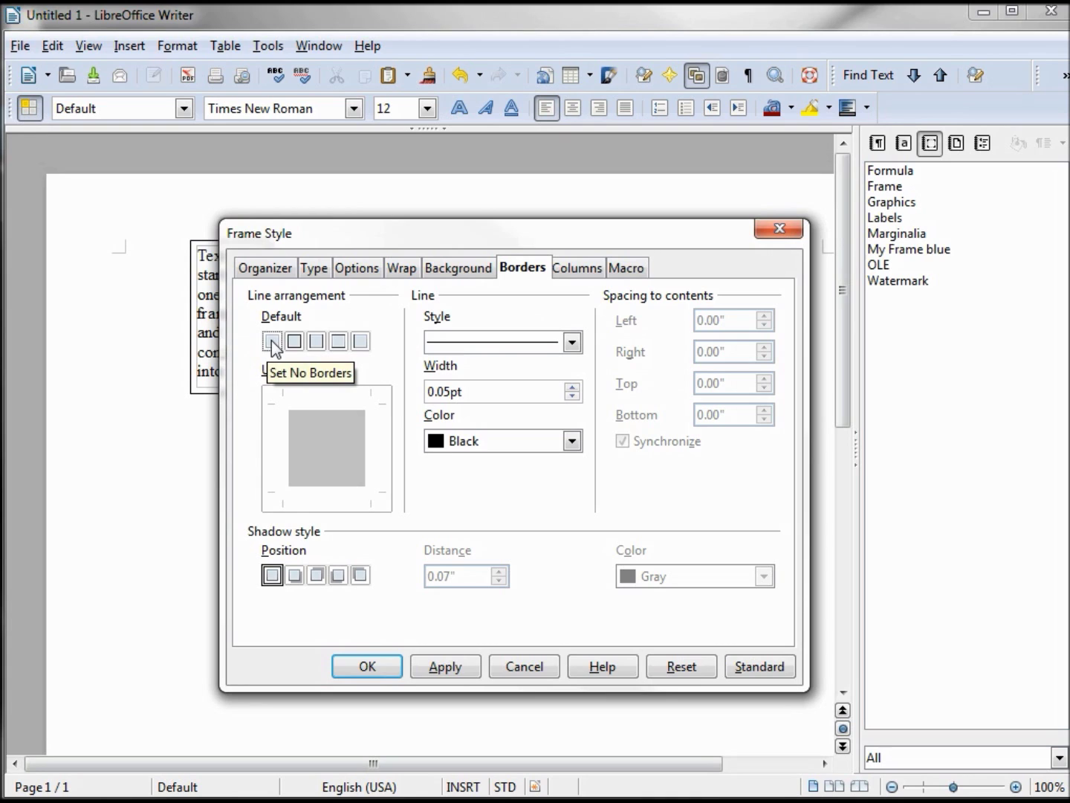
Step: Give the My Frame blue style a lavender Sun 4 background fill
left_click(460, 271)
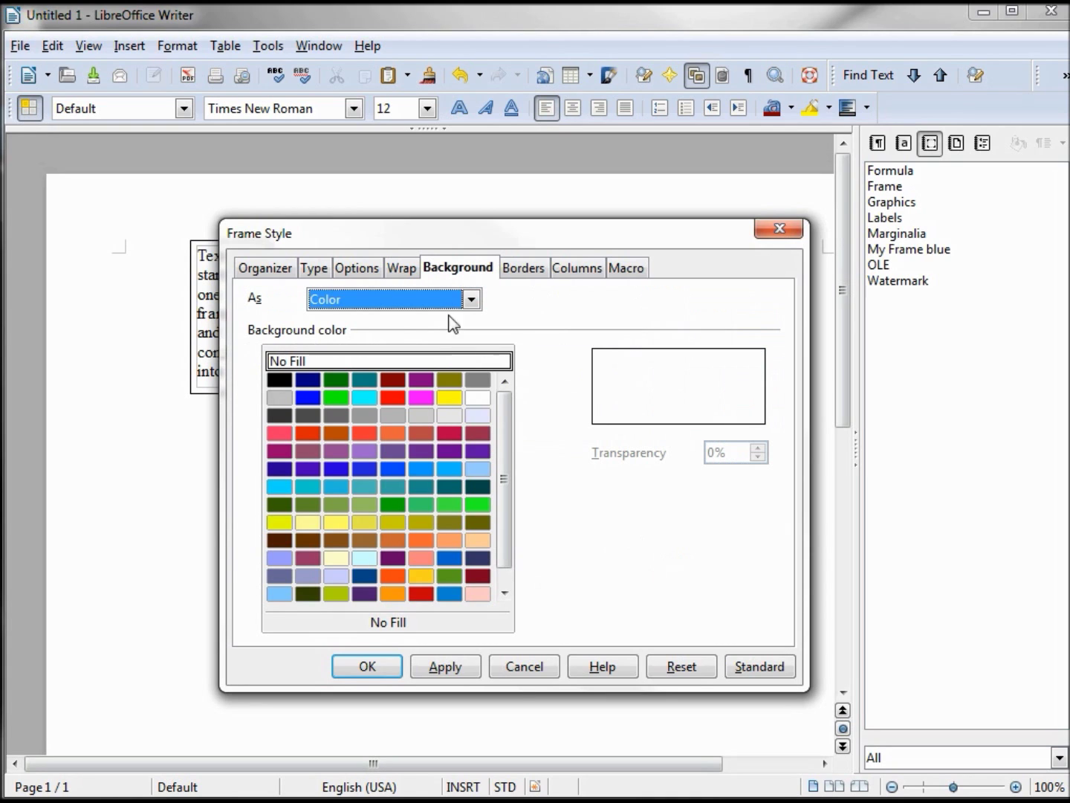
scroll(342, 565, "down", 1)
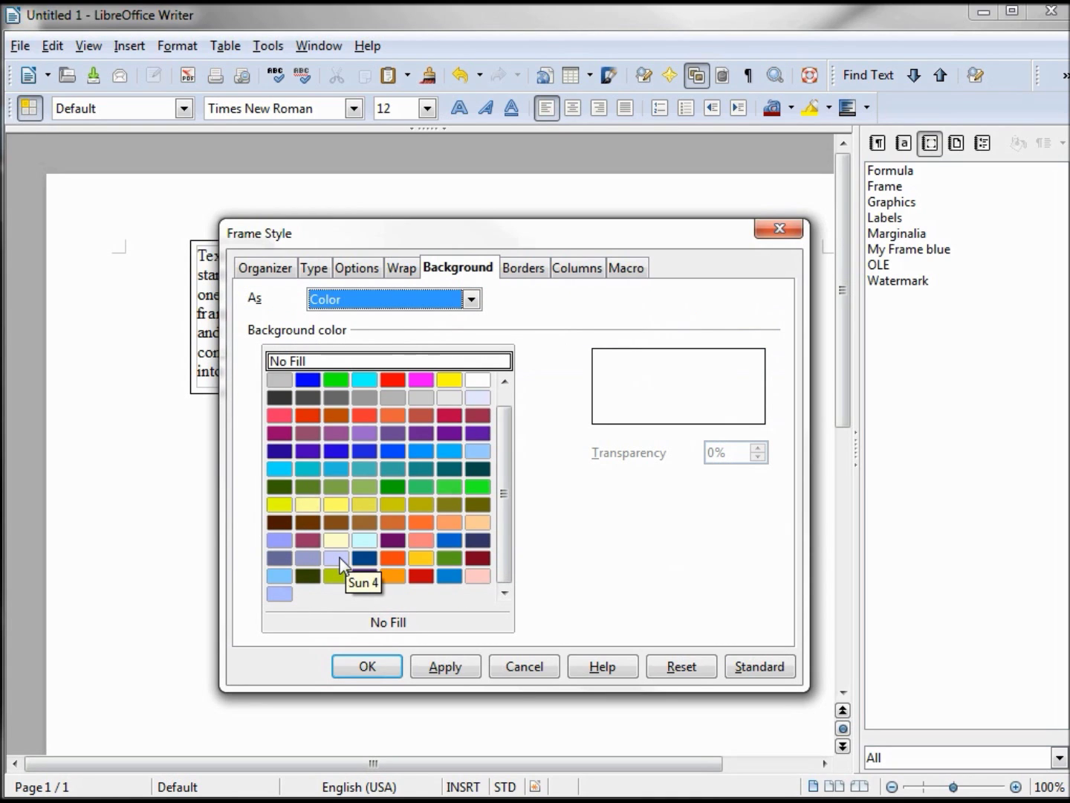
left_click(339, 559)
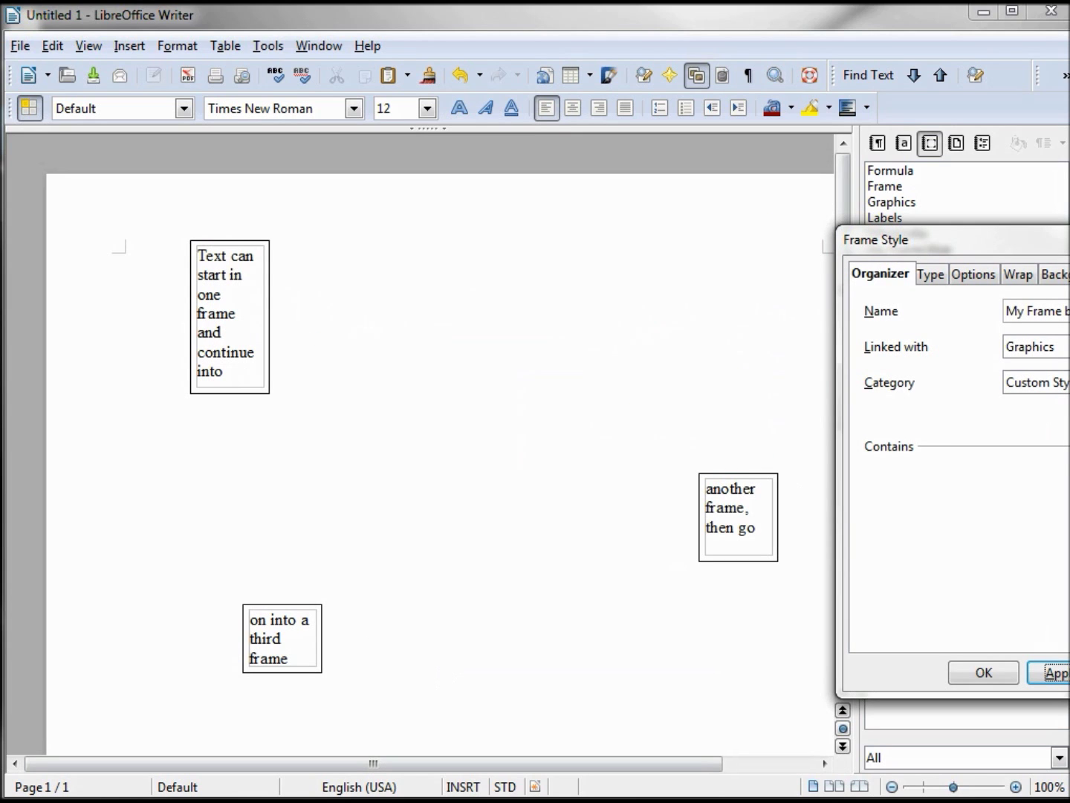
Step: Add a Light blue bottom-left shadow at 0.11" distance and save the style
left_click_drag(1069, 246, 653, 209)
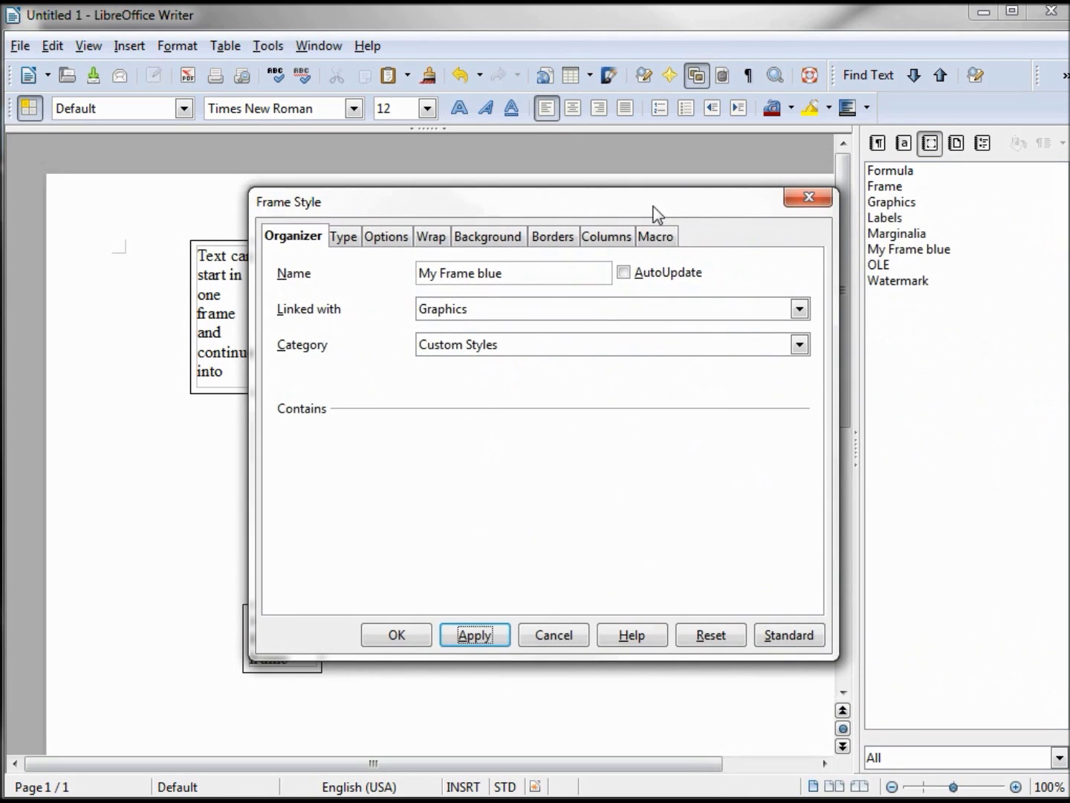
left_click(554, 236)
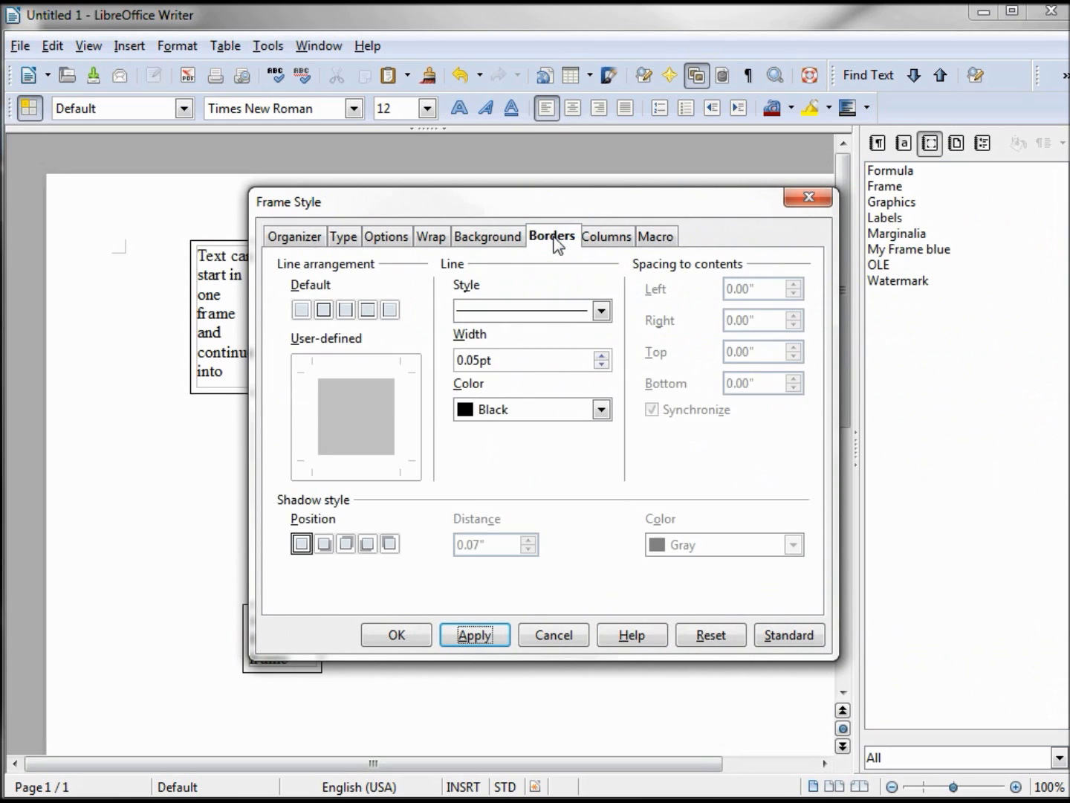
left_click(368, 544)
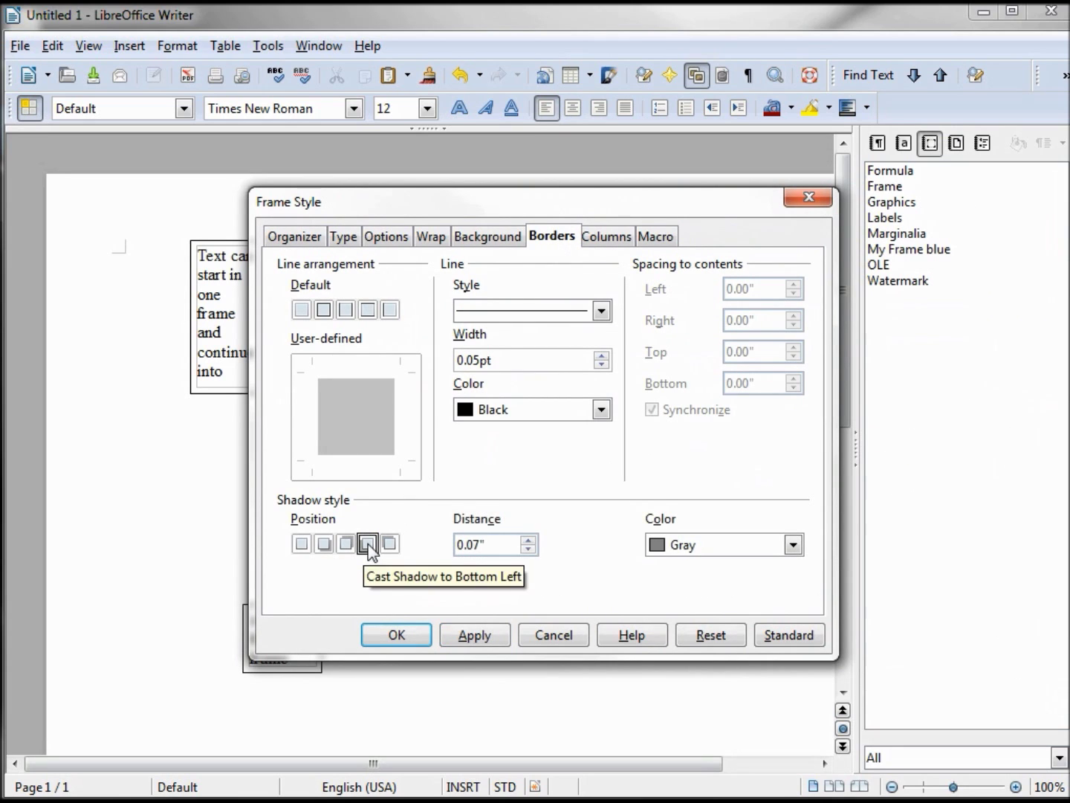
left_click(792, 545)
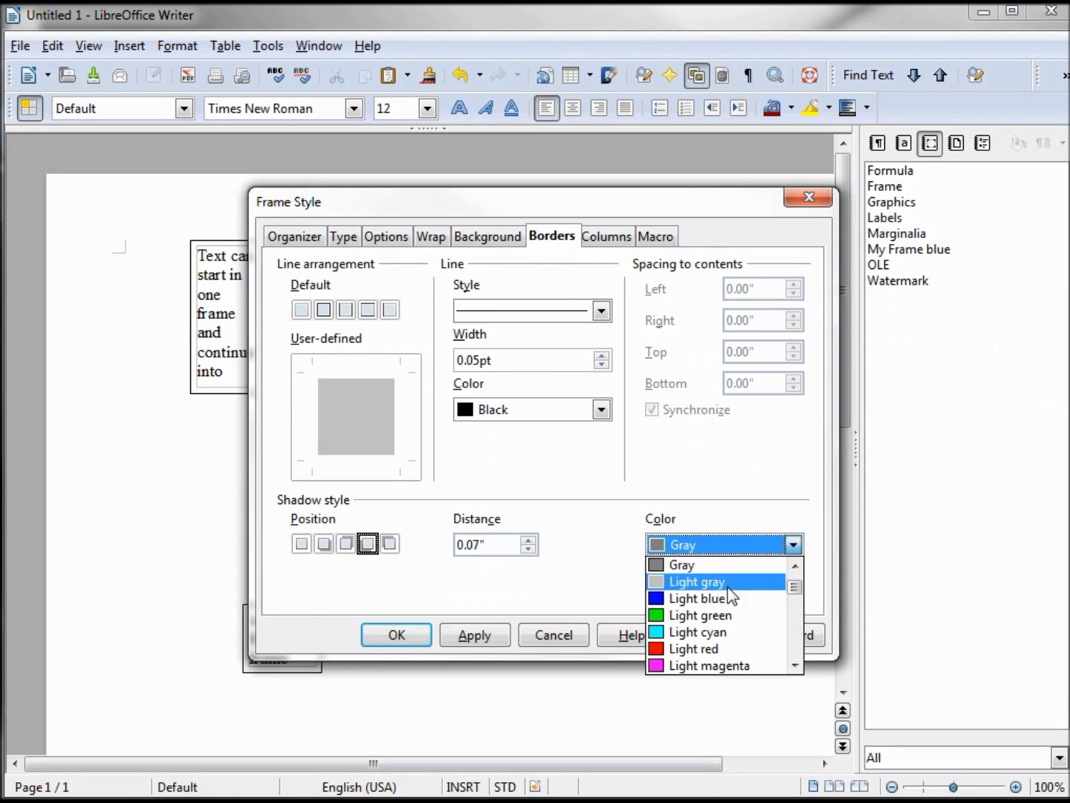
left_click(712, 602)
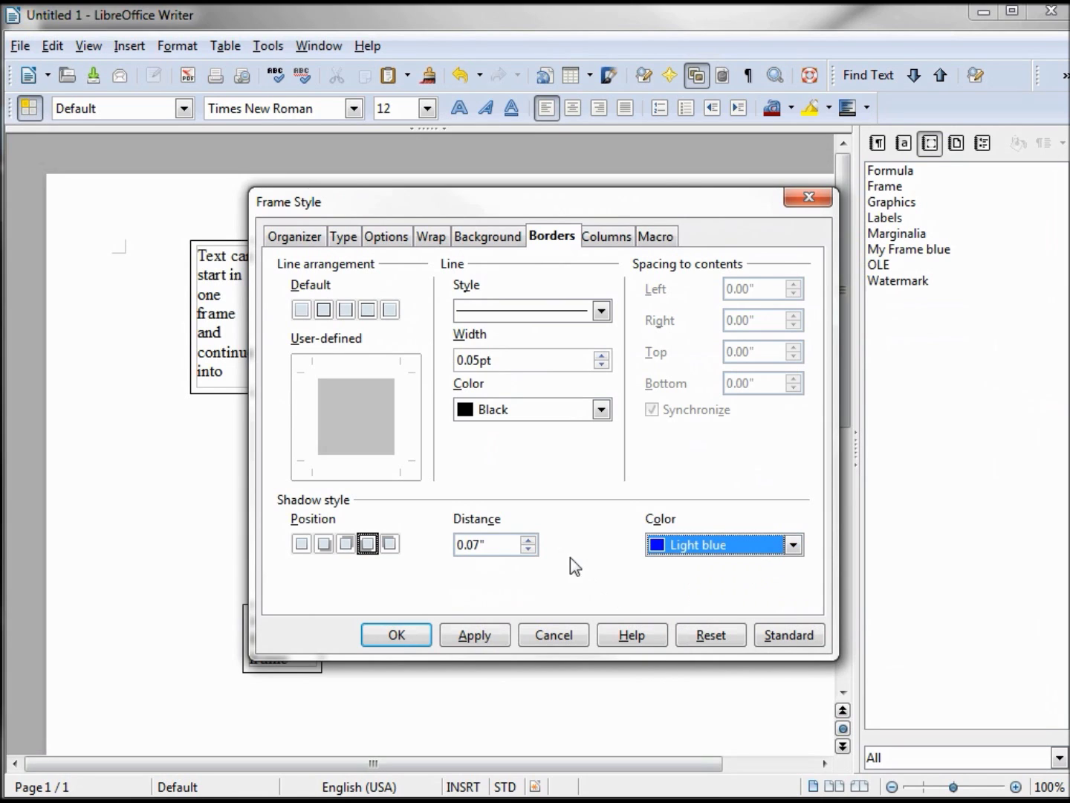
left_click(527, 541)
left_click(528, 540)
left_click(528, 541)
left_click(527, 540)
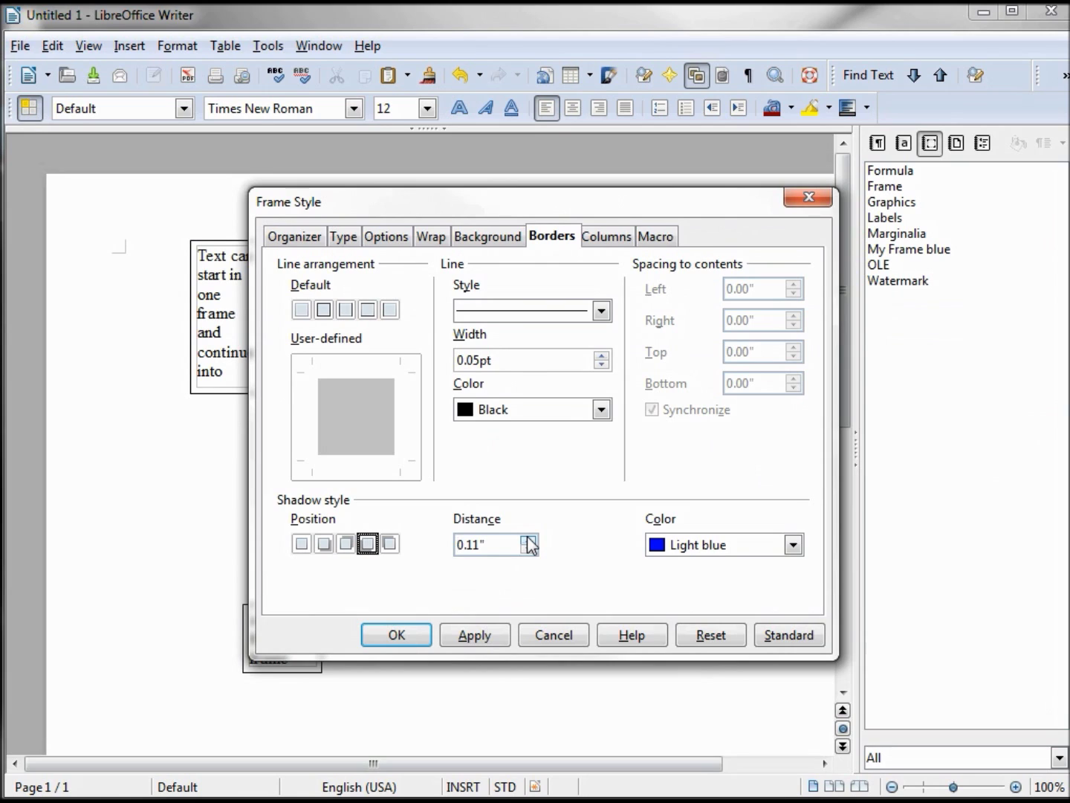
left_click(422, 639)
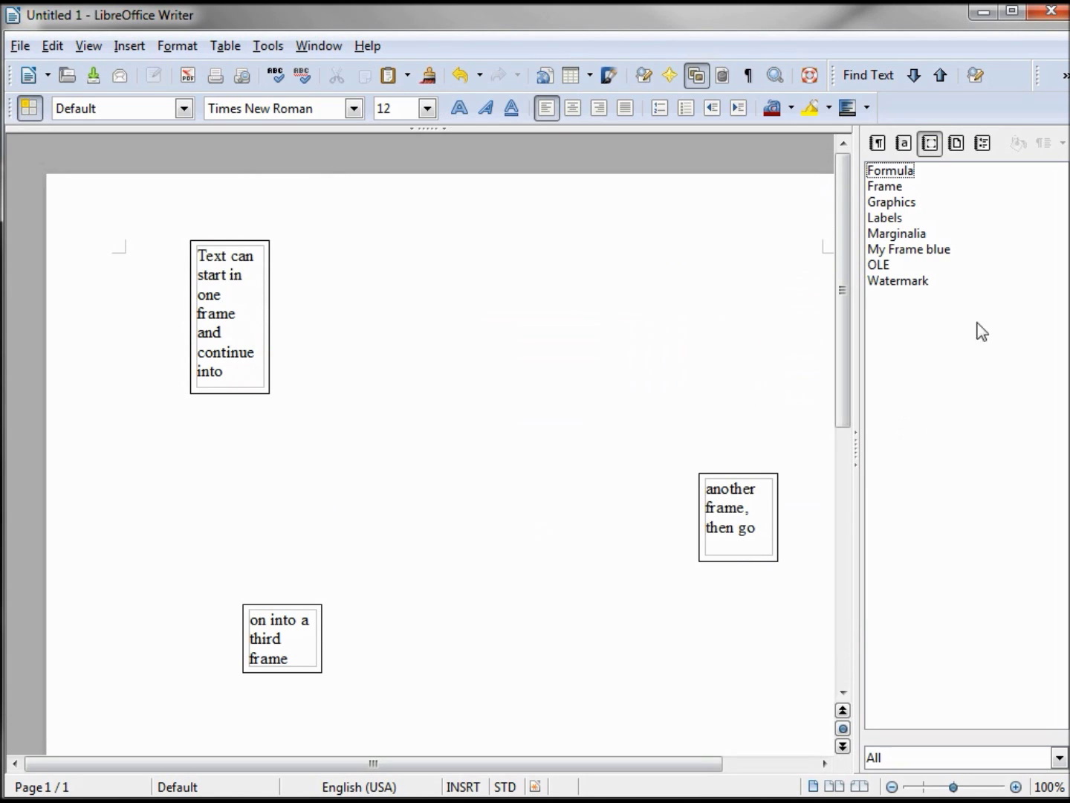
Step: Apply the My Frame blue style to all three linked frames in Frames.odt
left_click(908, 251)
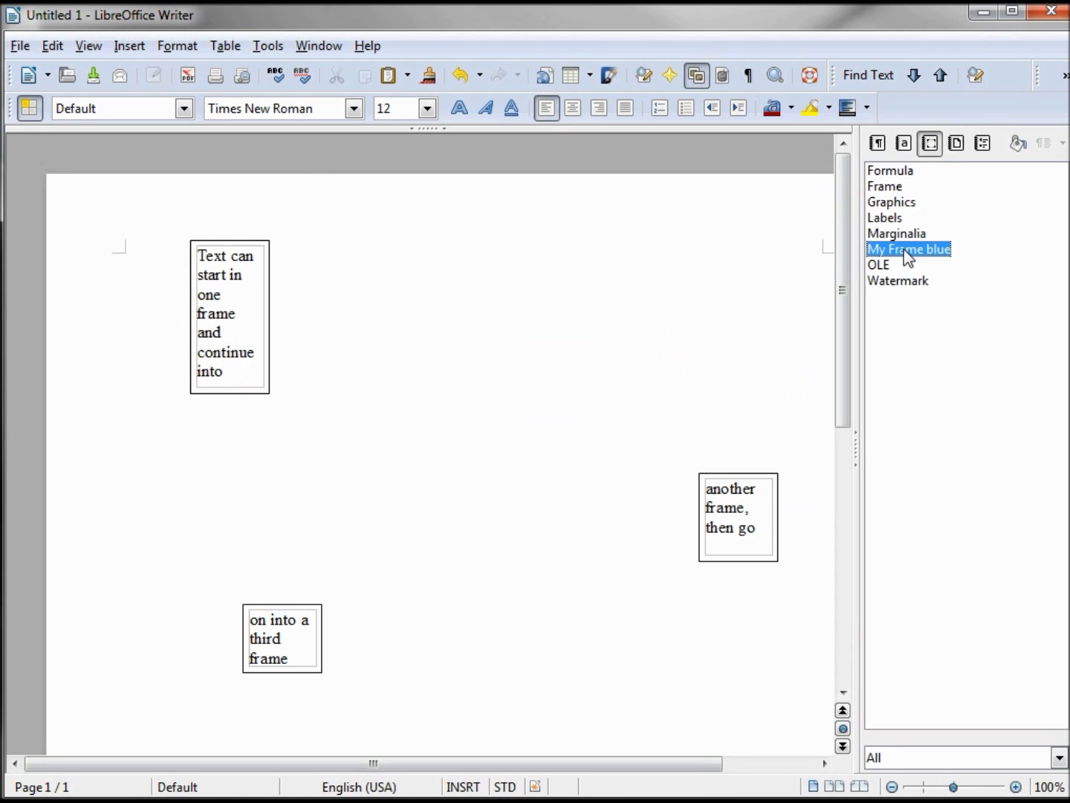
left_click(1016, 146)
left_click(270, 252)
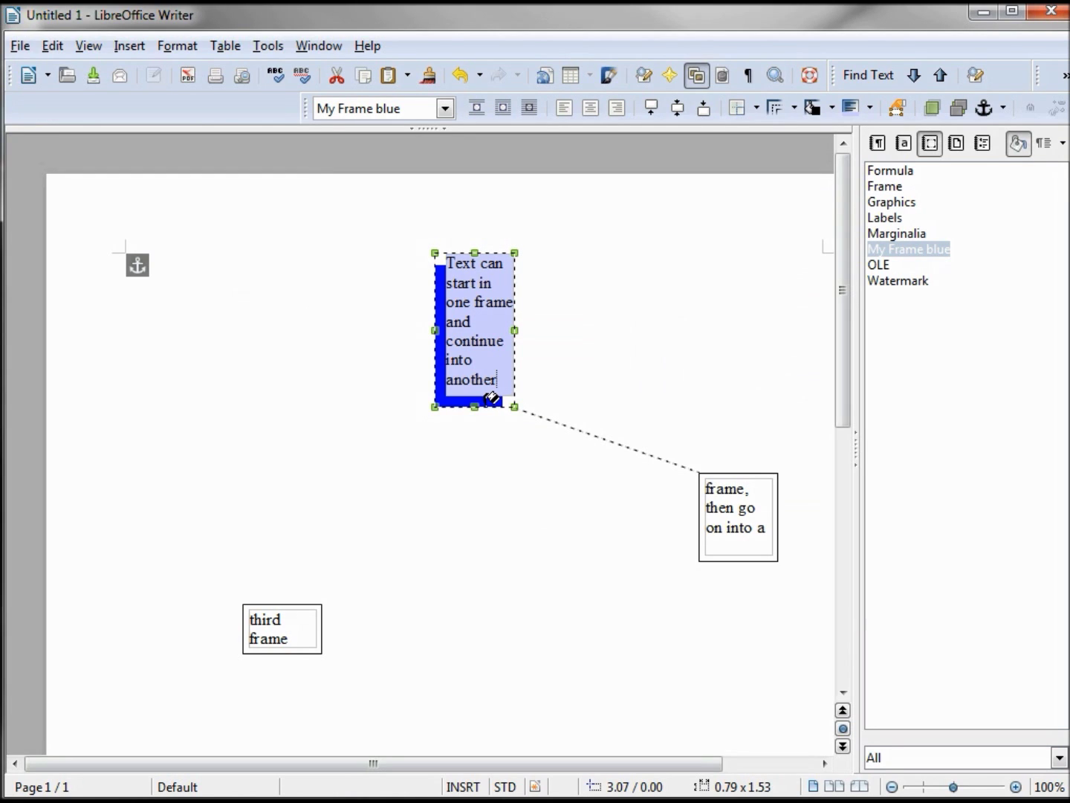
left_click(748, 470)
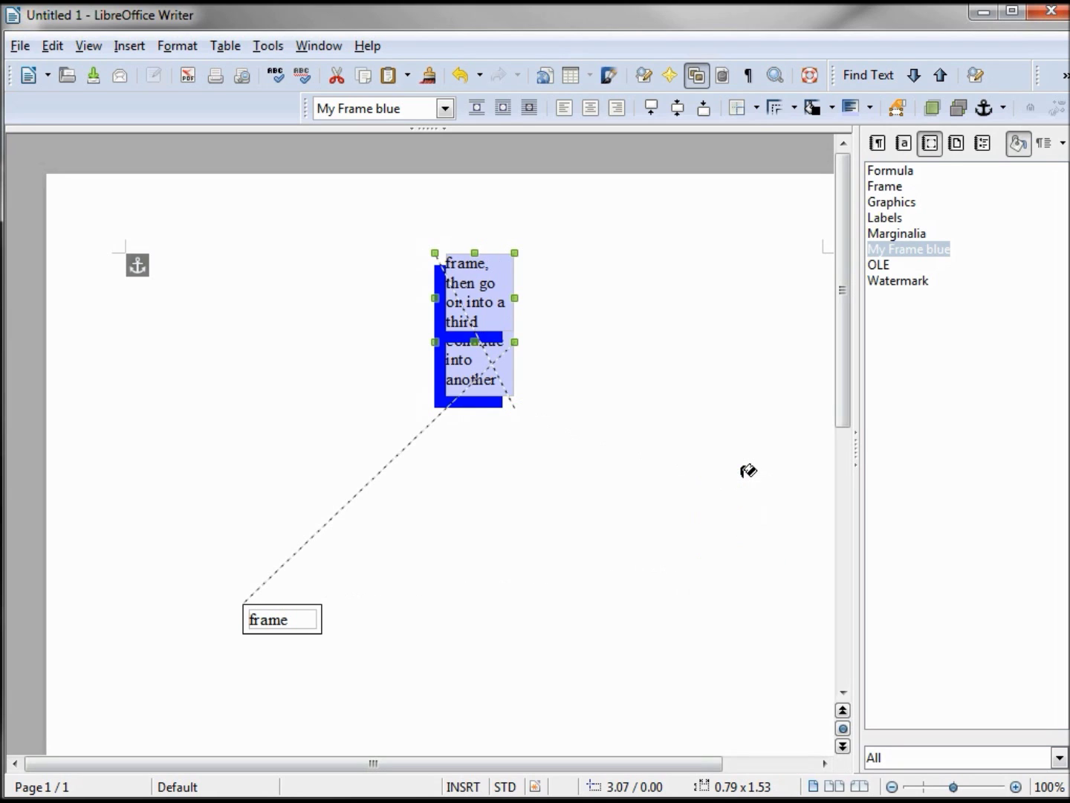
left_click(296, 599)
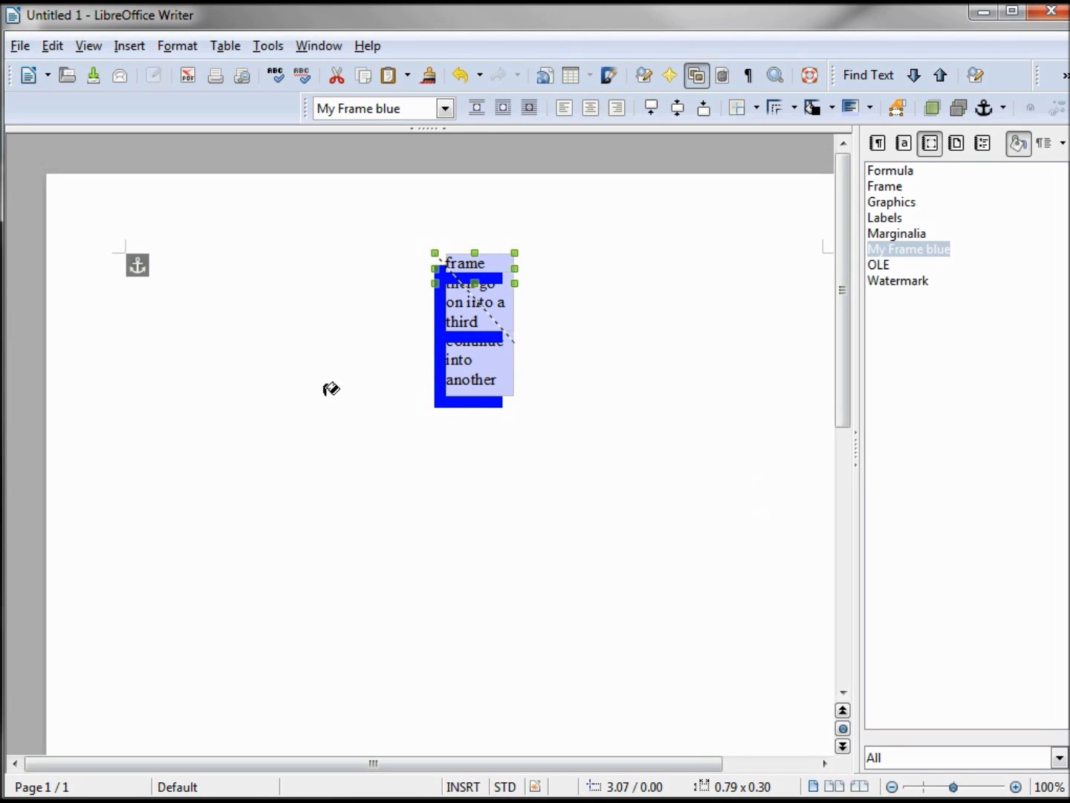
key("Escape")
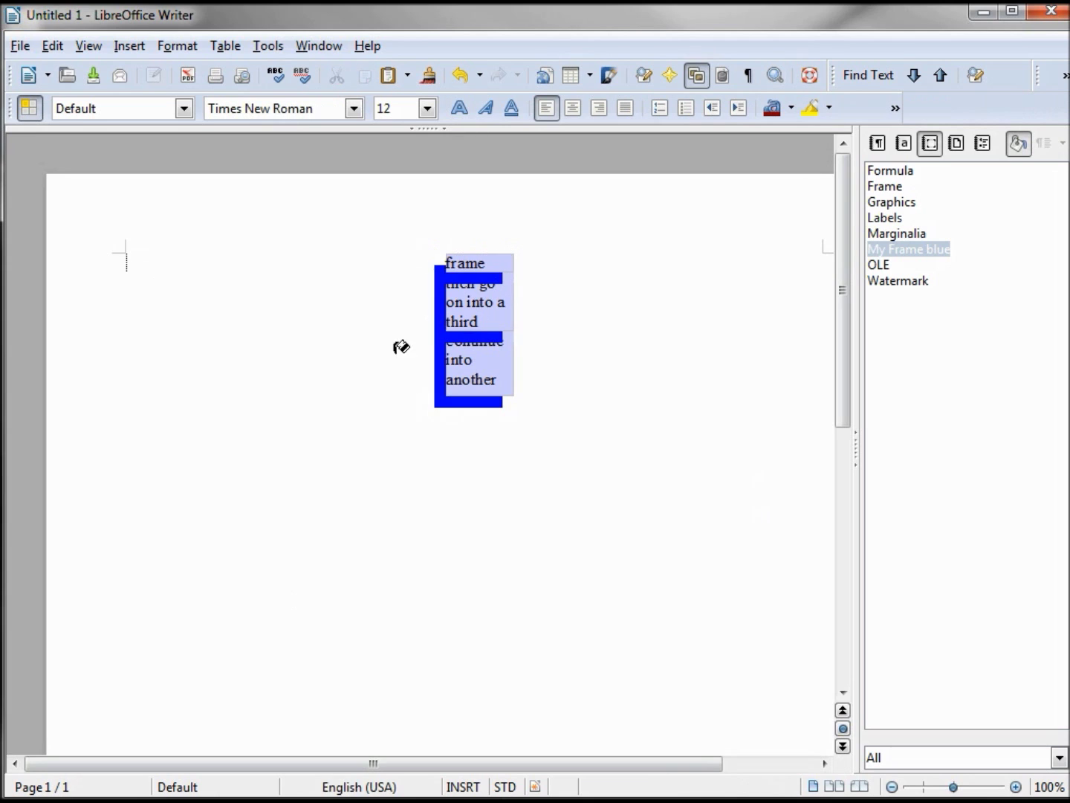
Step: Move the small frame to the lower left, the middle frame right, and the first frame left
left_click(495, 283)
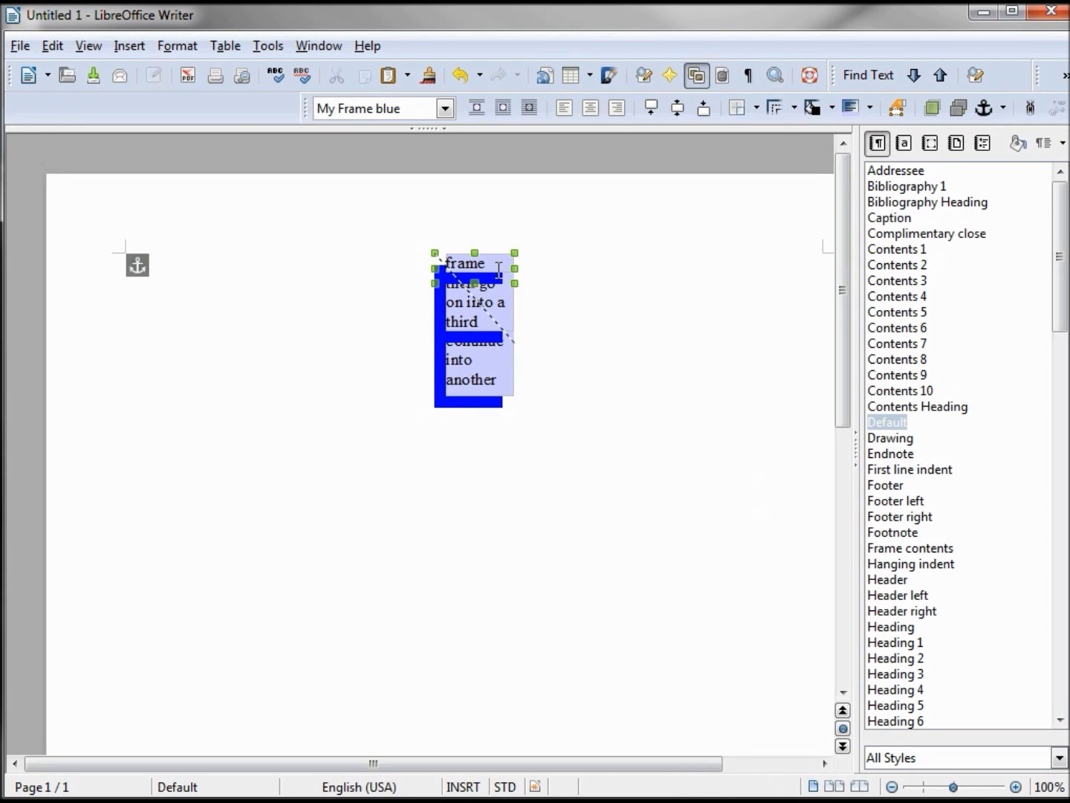
left_click_drag(498, 284, 296, 597)
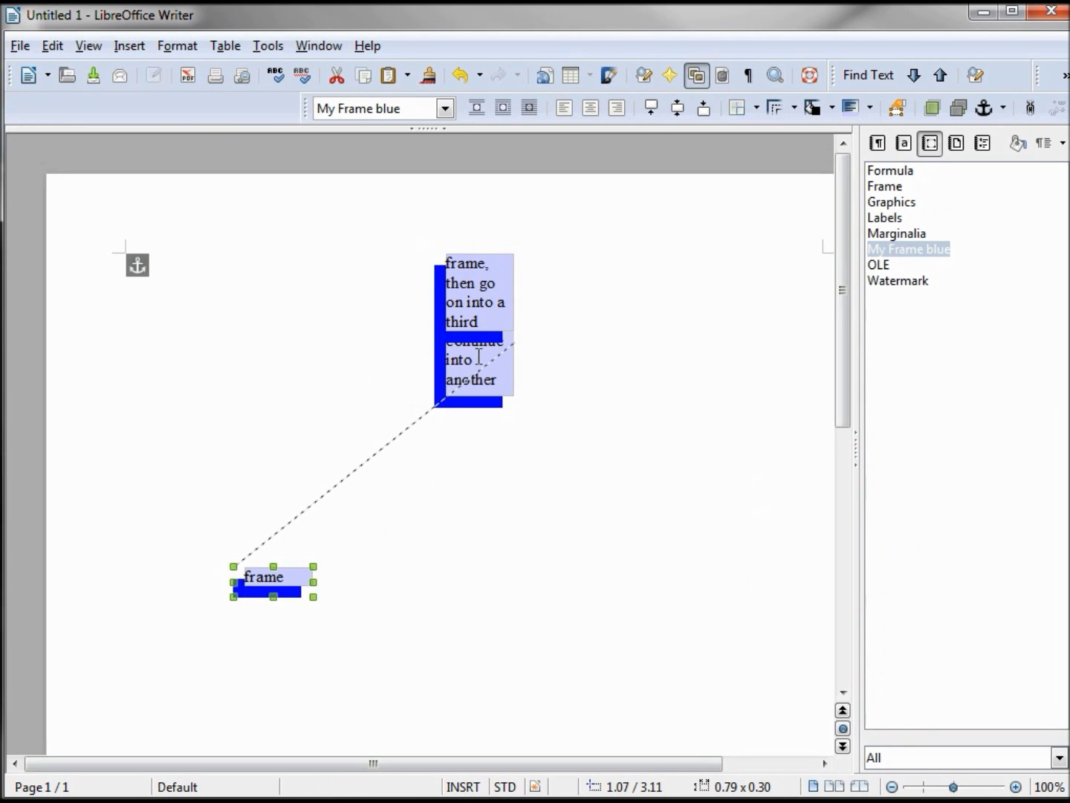
left_click(504, 315)
left_click(514, 292)
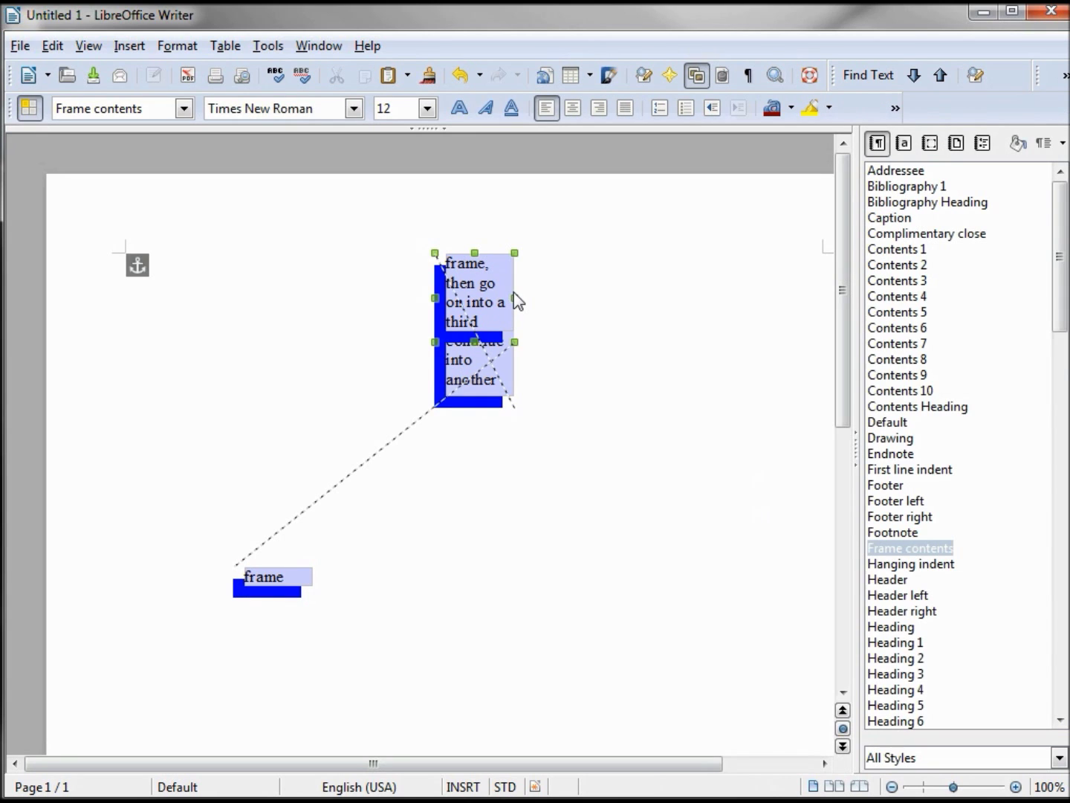
left_click_drag(496, 295, 611, 354)
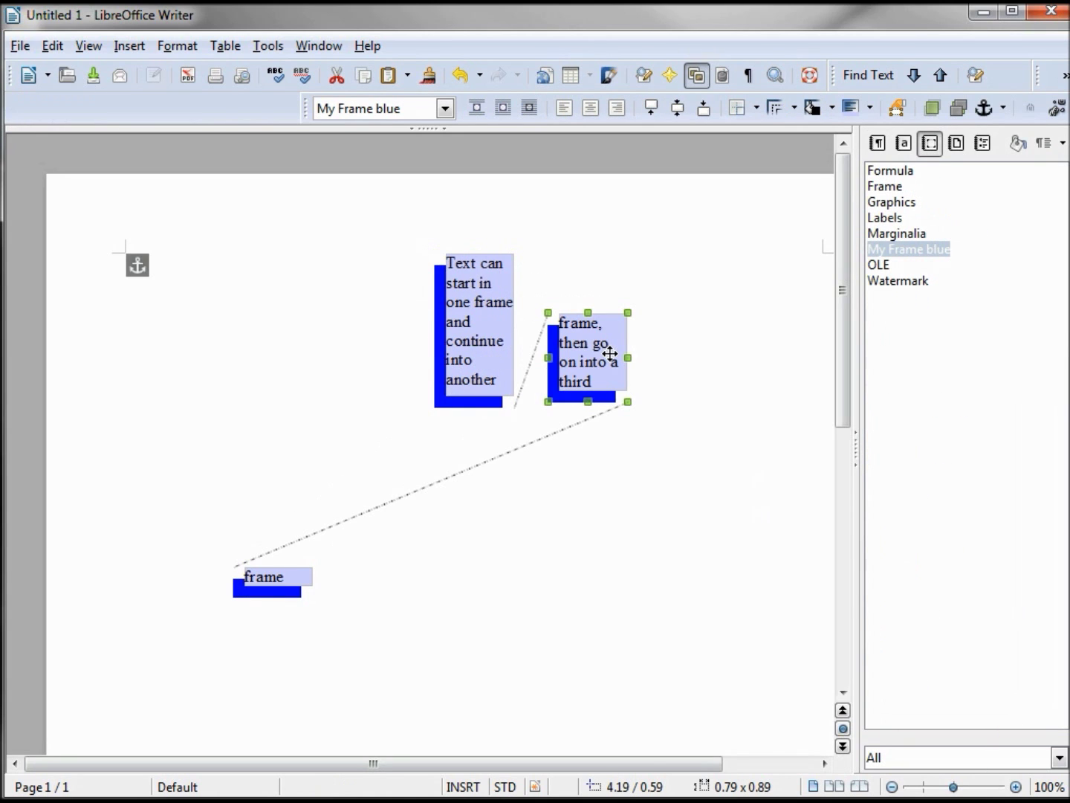
left_click(494, 327)
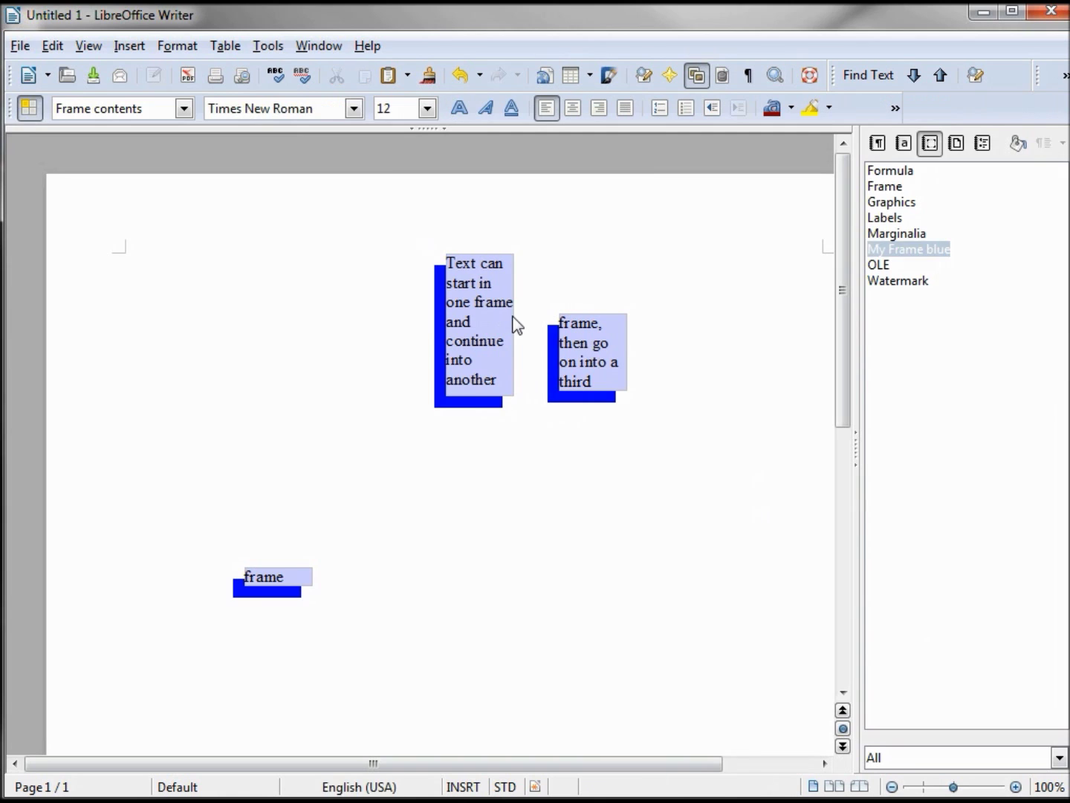
left_click(515, 316)
left_click_drag(488, 329, 236, 307)
left_click(598, 363)
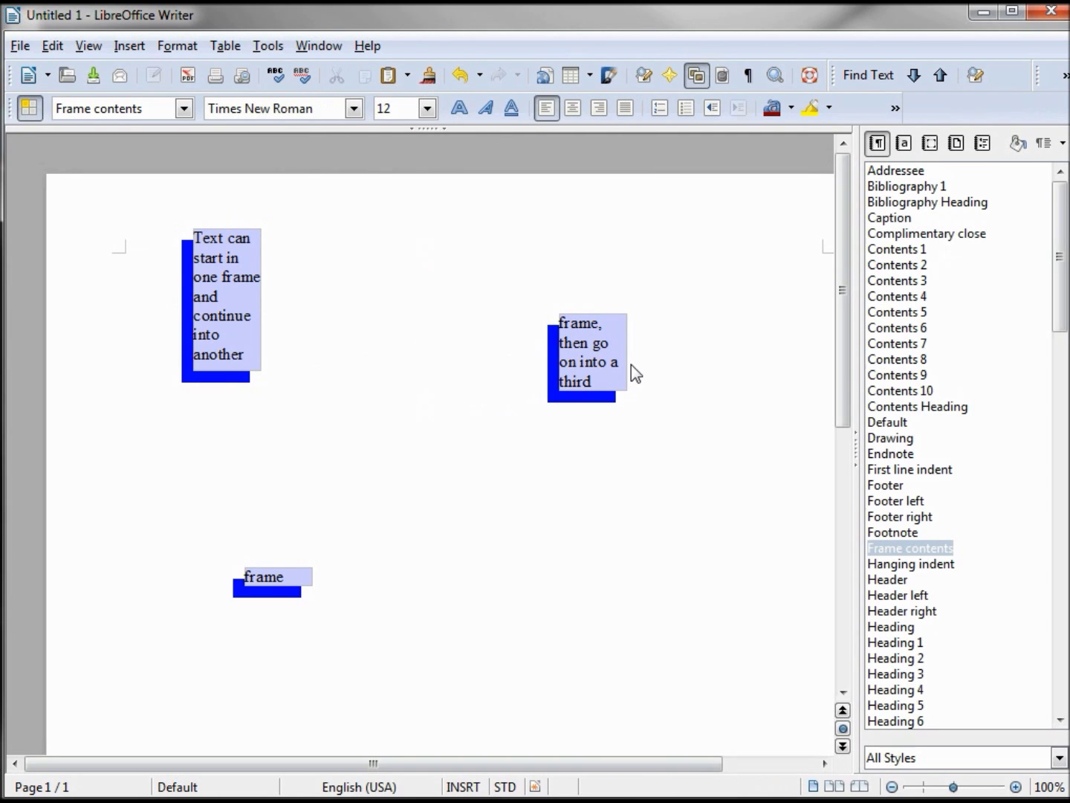
left_click(631, 365)
left_click_drag(605, 360, 703, 446)
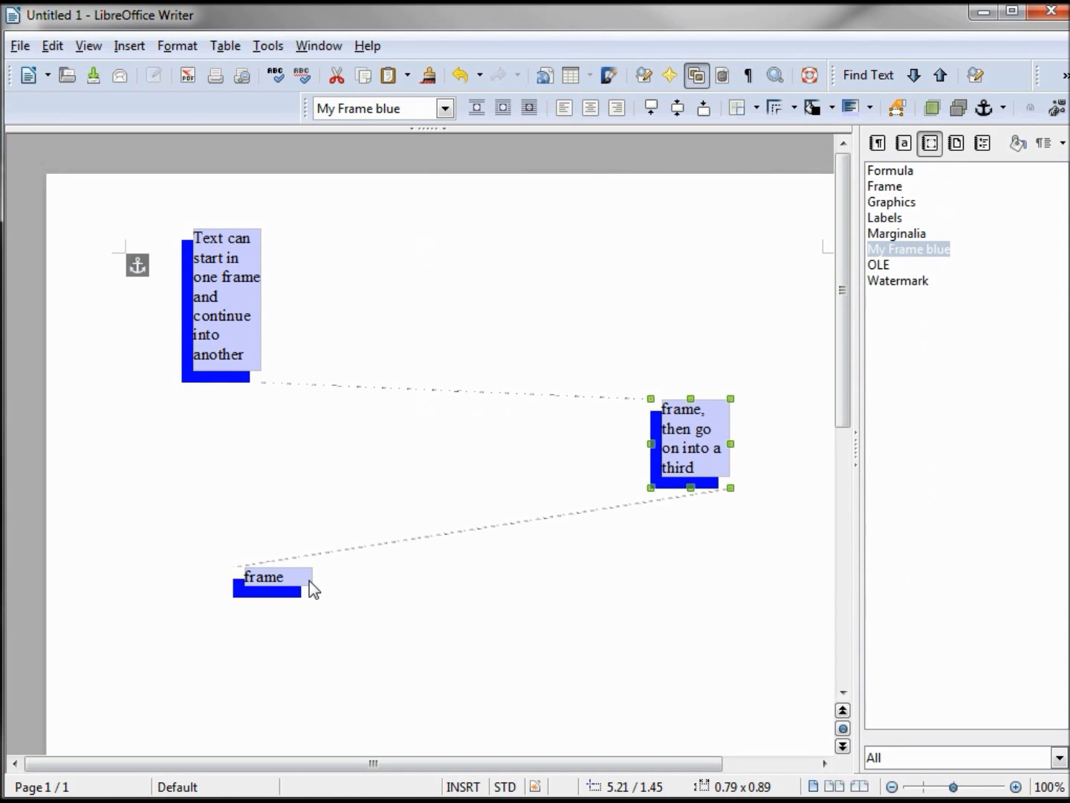
left_click(379, 579)
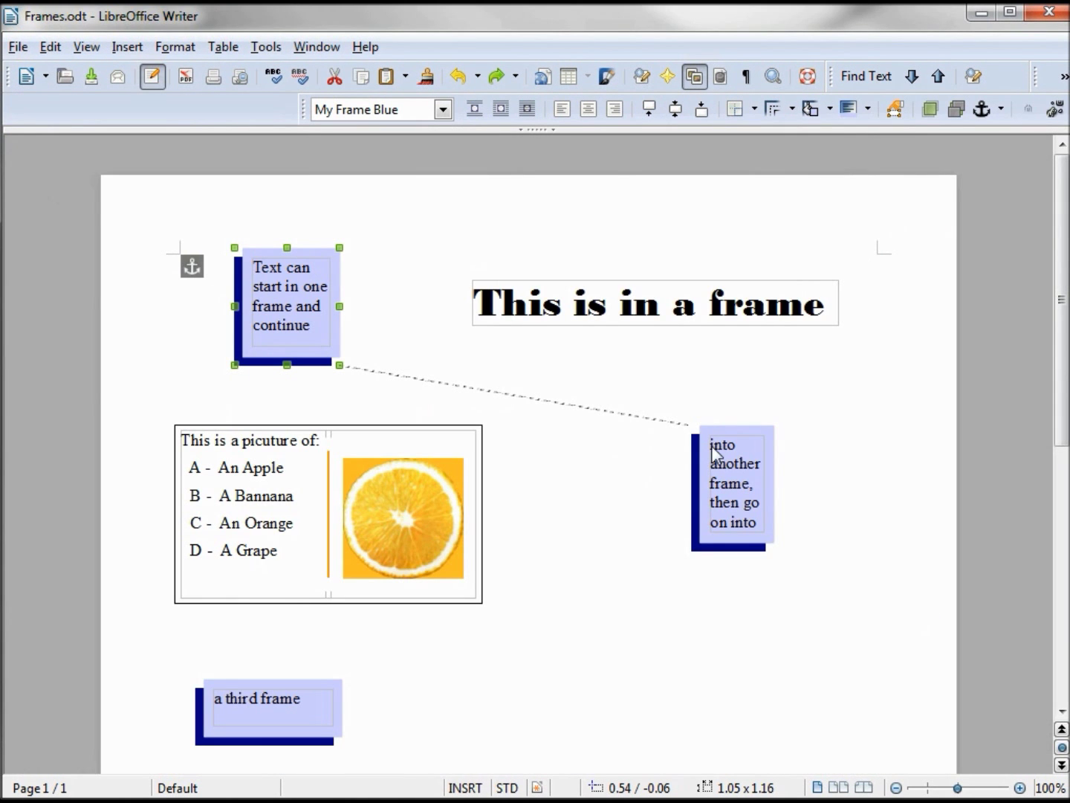
Step: Minimize Frames.odt and select My Frame blue in Untitled 1's Frame Styles list
left_click(978, 15)
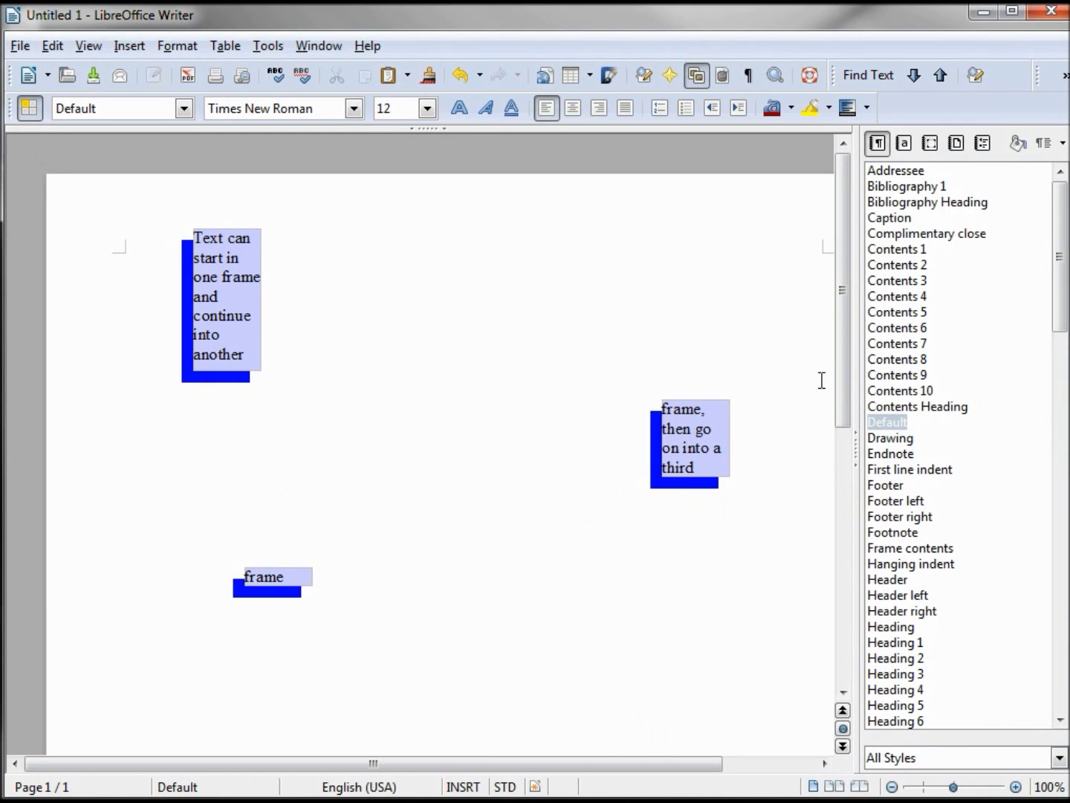
left_click(933, 145)
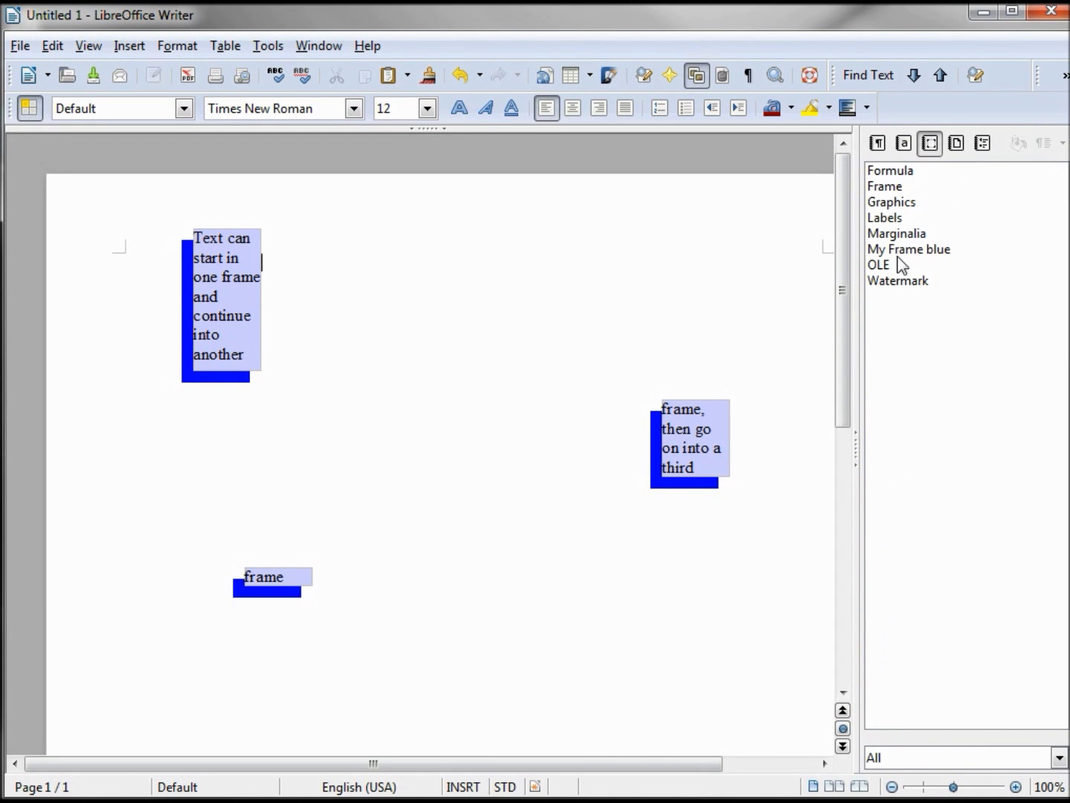
left_click(897, 252)
left_click(922, 252)
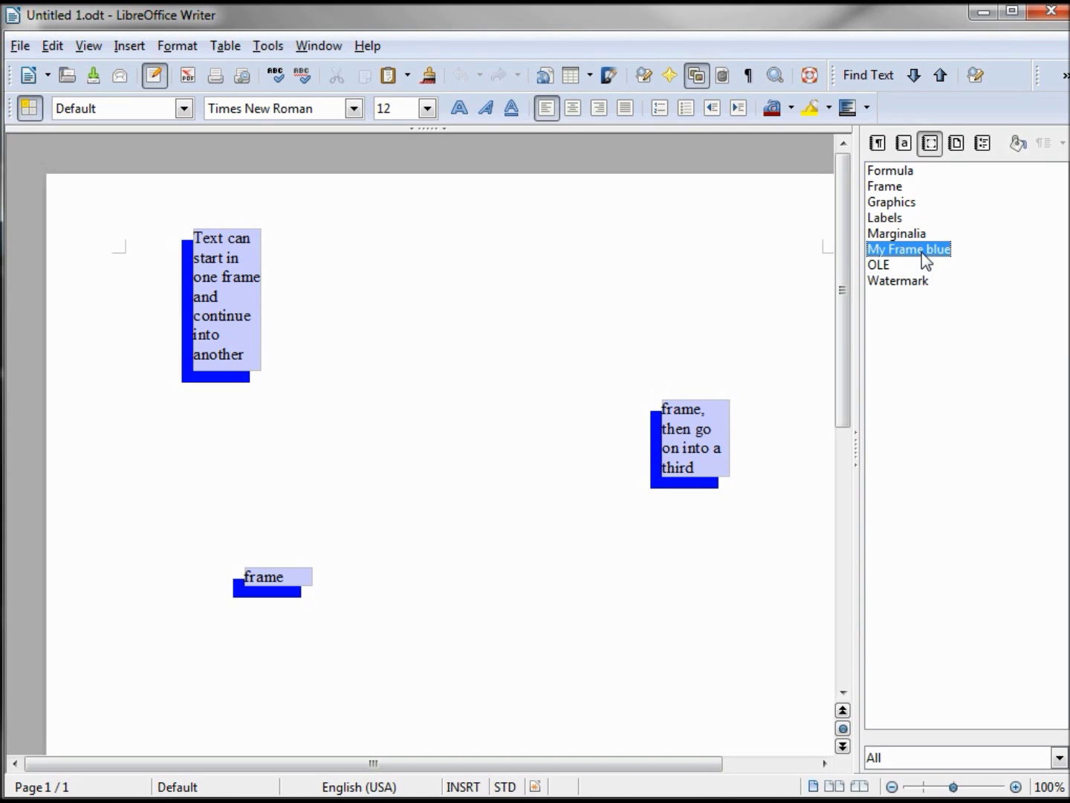
Step: Modify the My Frame blue style to use a 2.55pt Sun 4 border on all four sides
right_click(925, 258)
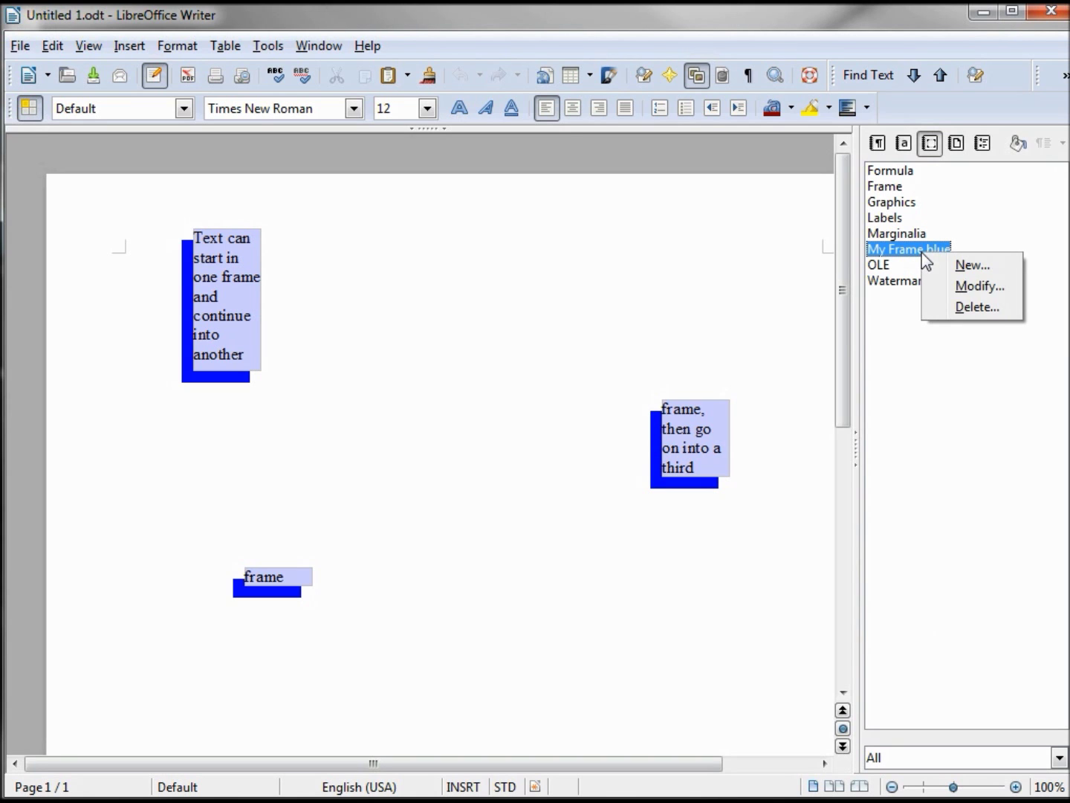
left_click(949, 290)
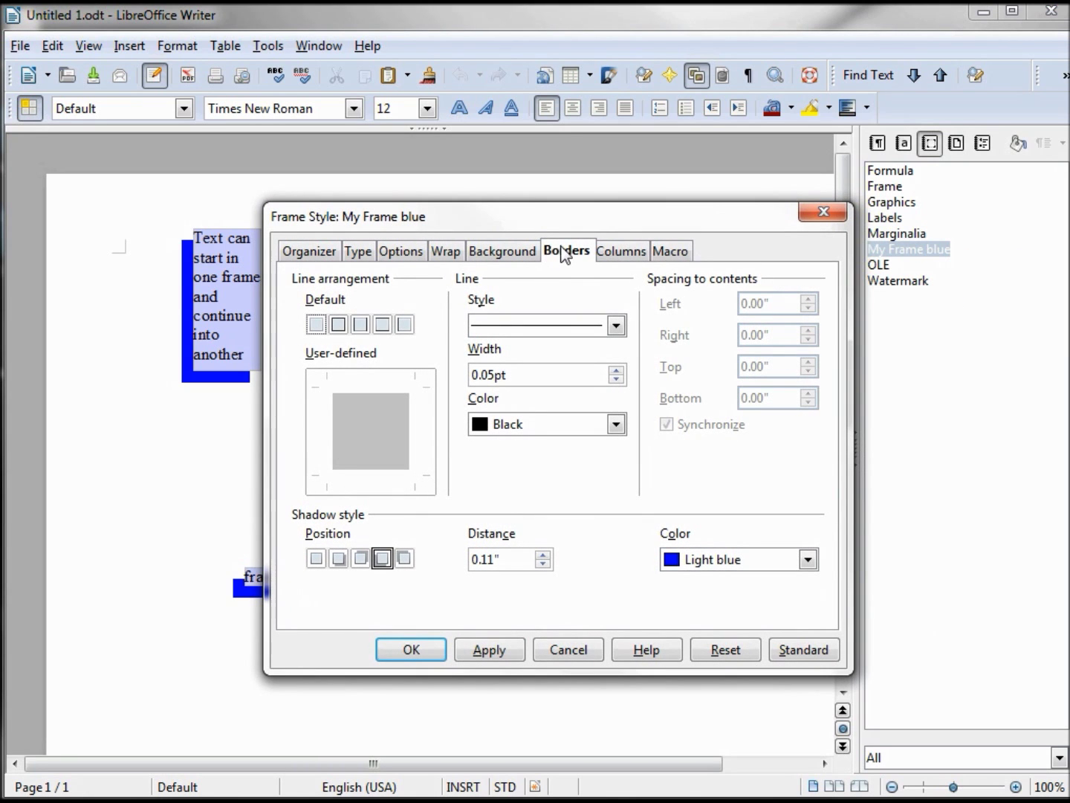
left_click(339, 325)
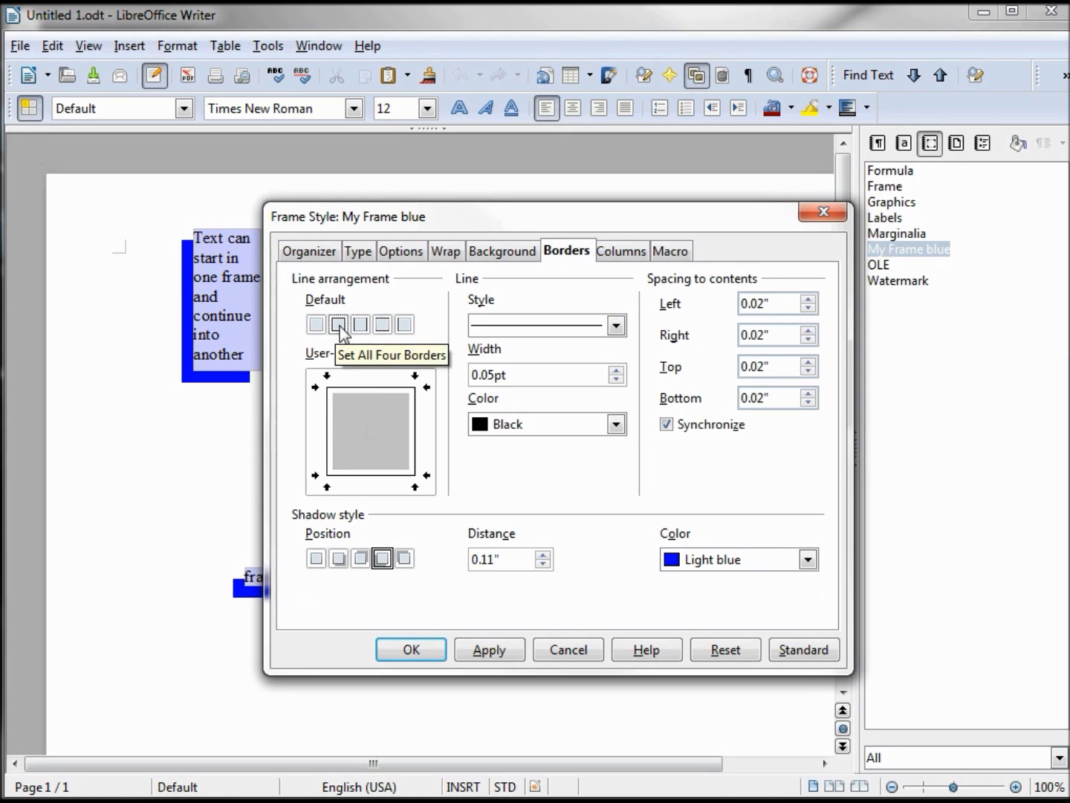
left_click(616, 426)
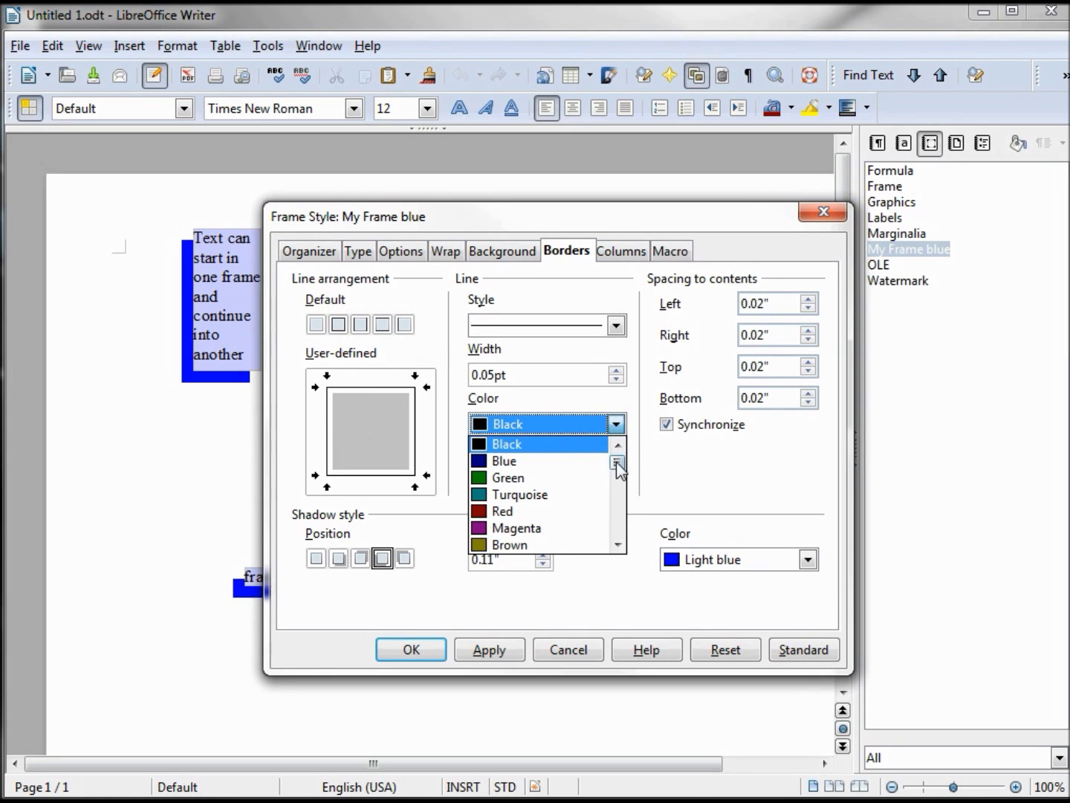
left_click_drag(618, 464, 619, 531)
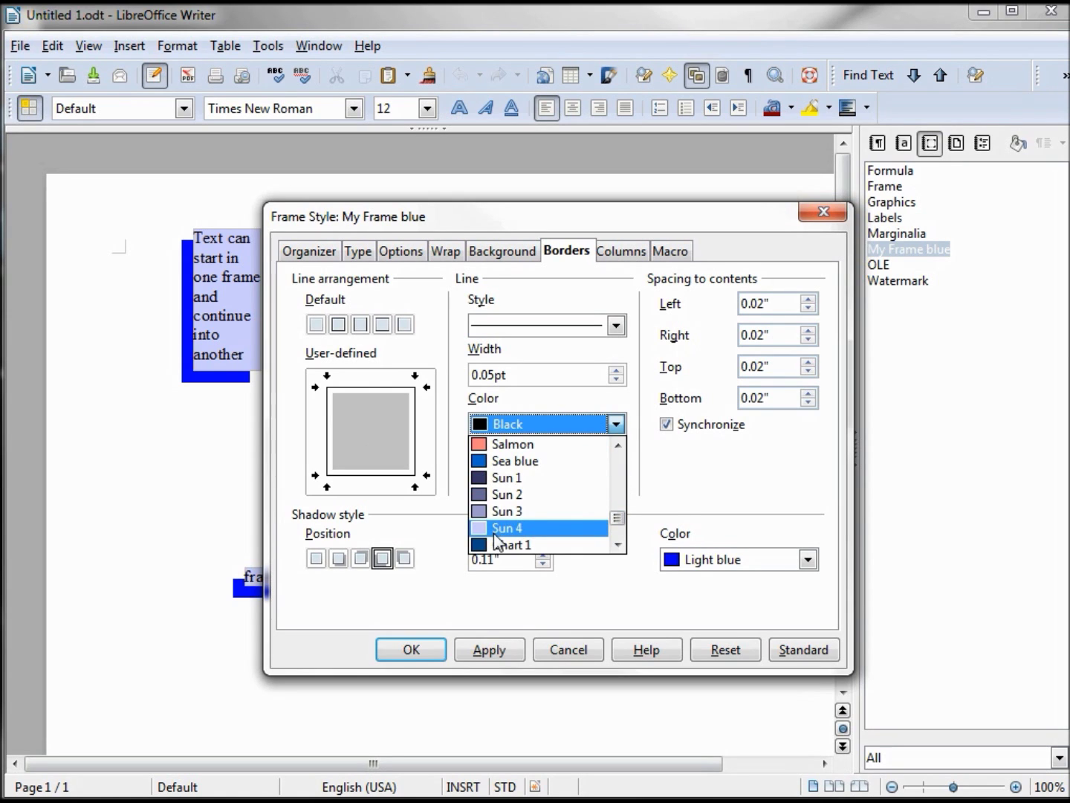
left_click(509, 527)
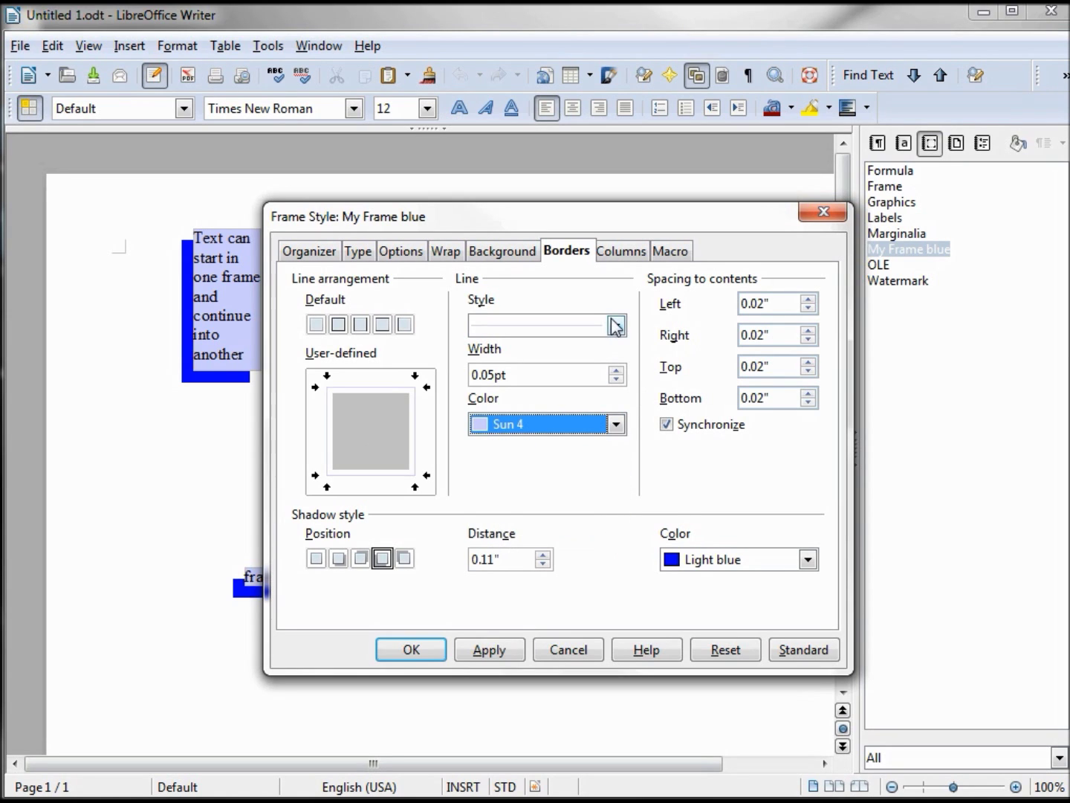
left_click(616, 371)
left_click(615, 370)
left_click(616, 371)
left_click(615, 371)
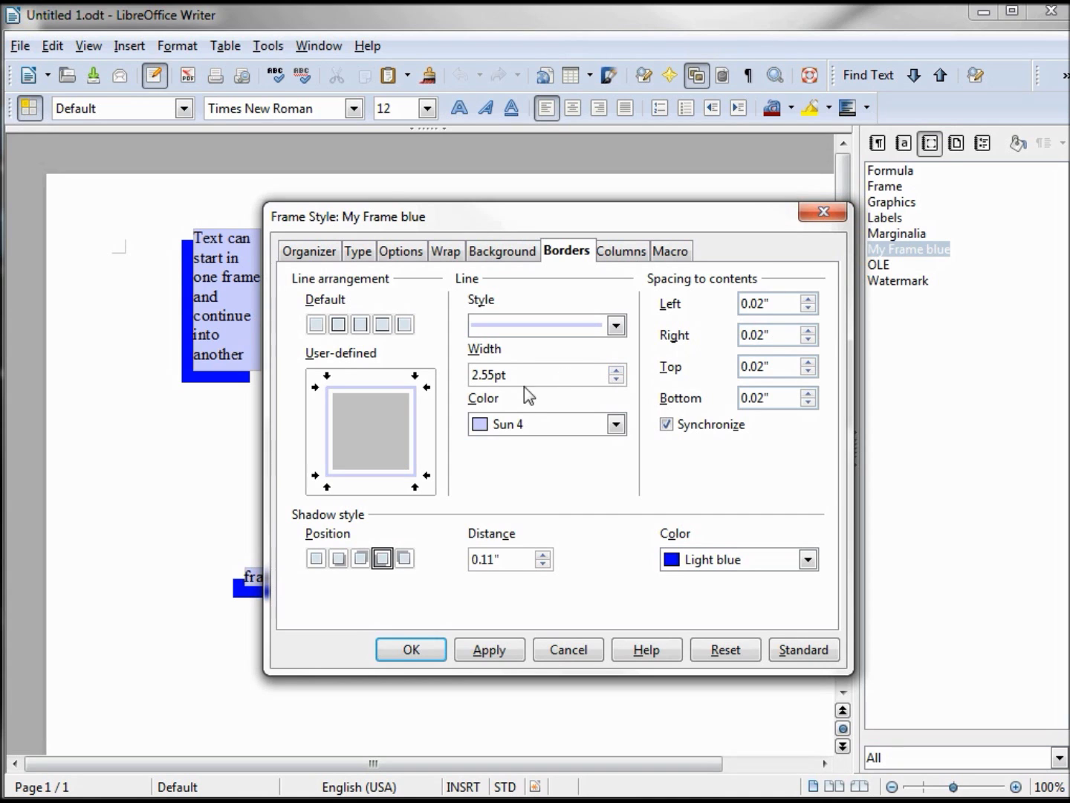
left_click(489, 650)
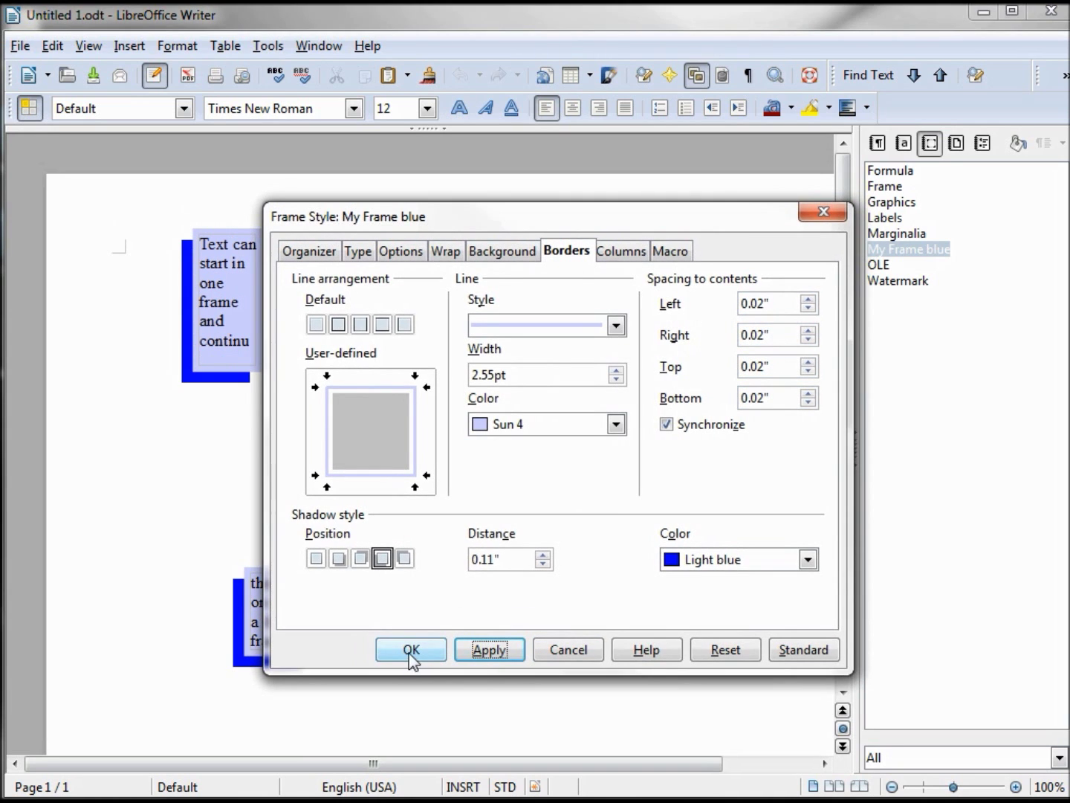
left_click(411, 646)
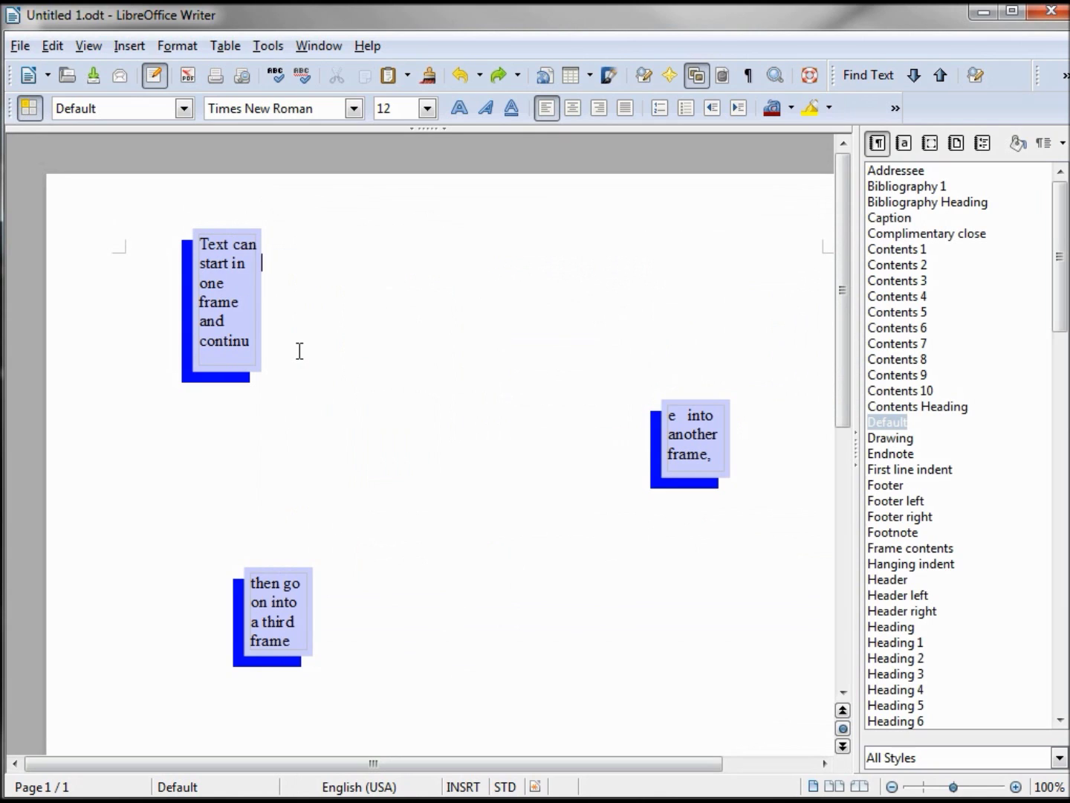
Step: Drag the first frame's right edge slightly wider so 'continue' fits, then place the cursor in the third frame
left_click(251, 363)
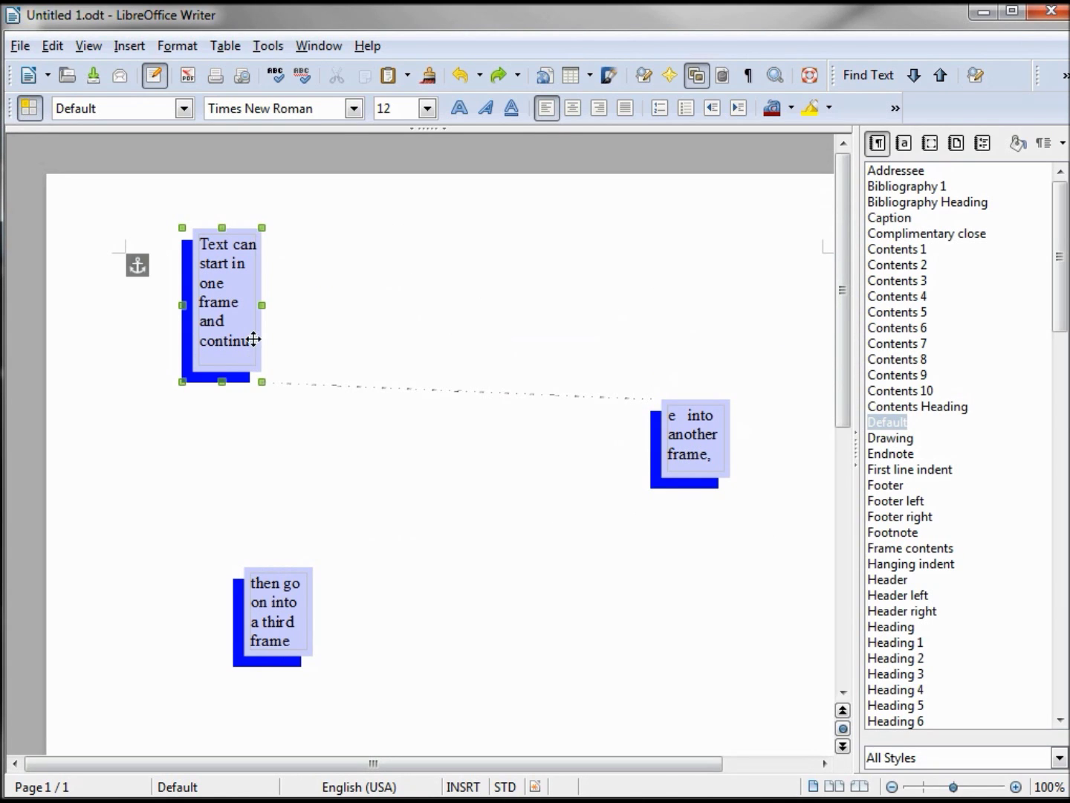
left_click_drag(261, 304, 270, 305)
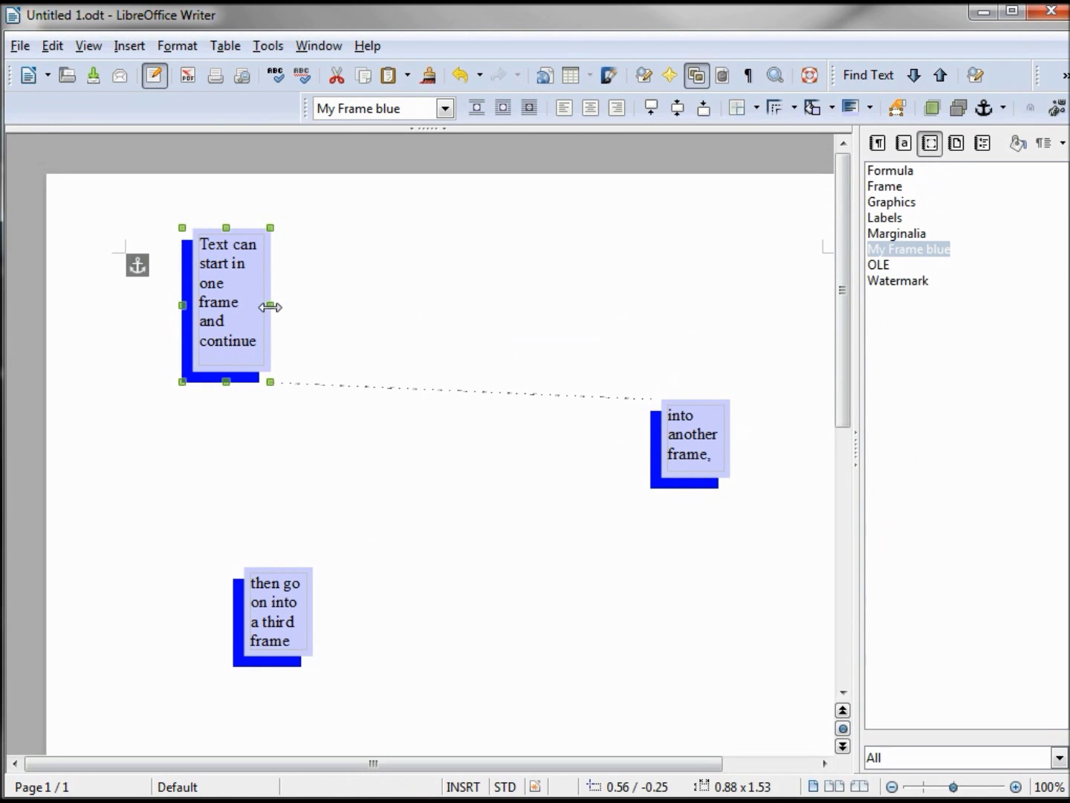
left_click(677, 446)
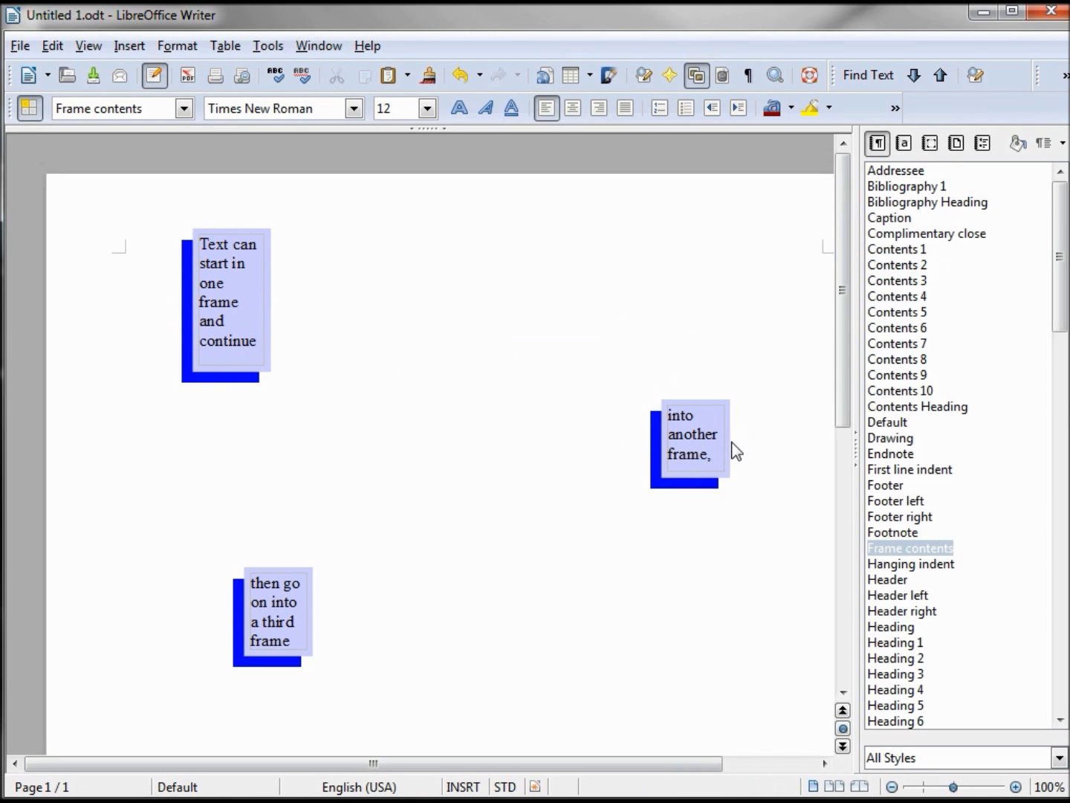
left_click(274, 620)
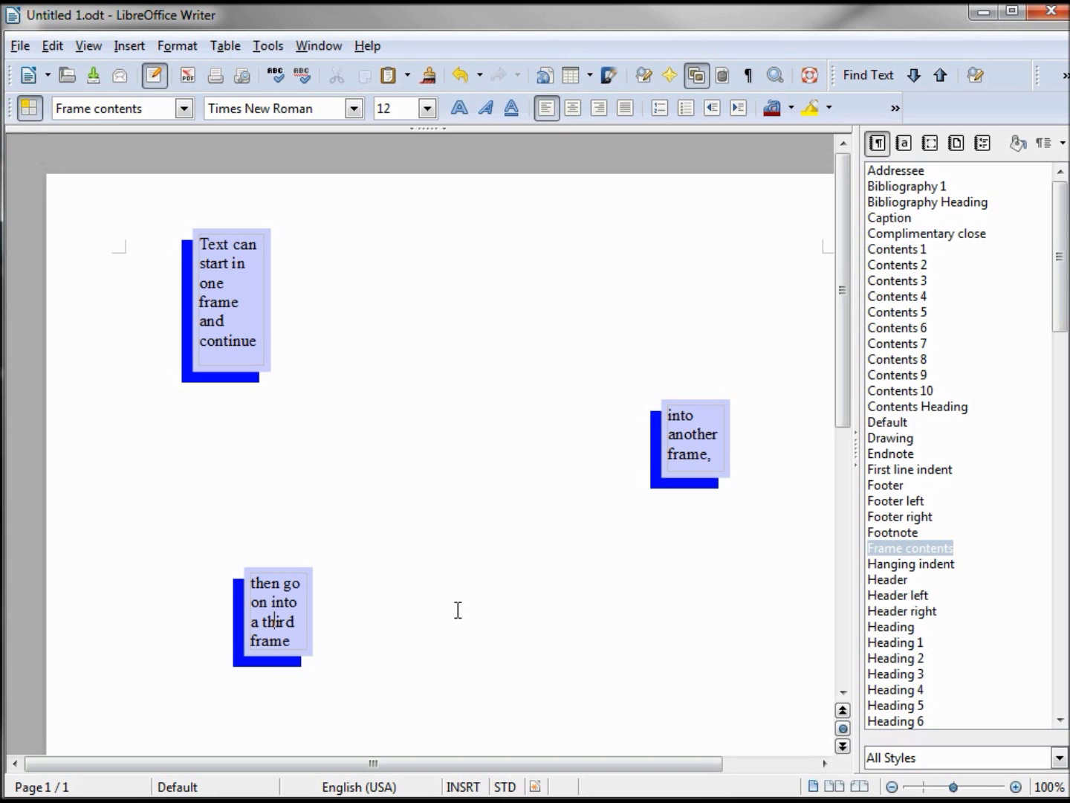